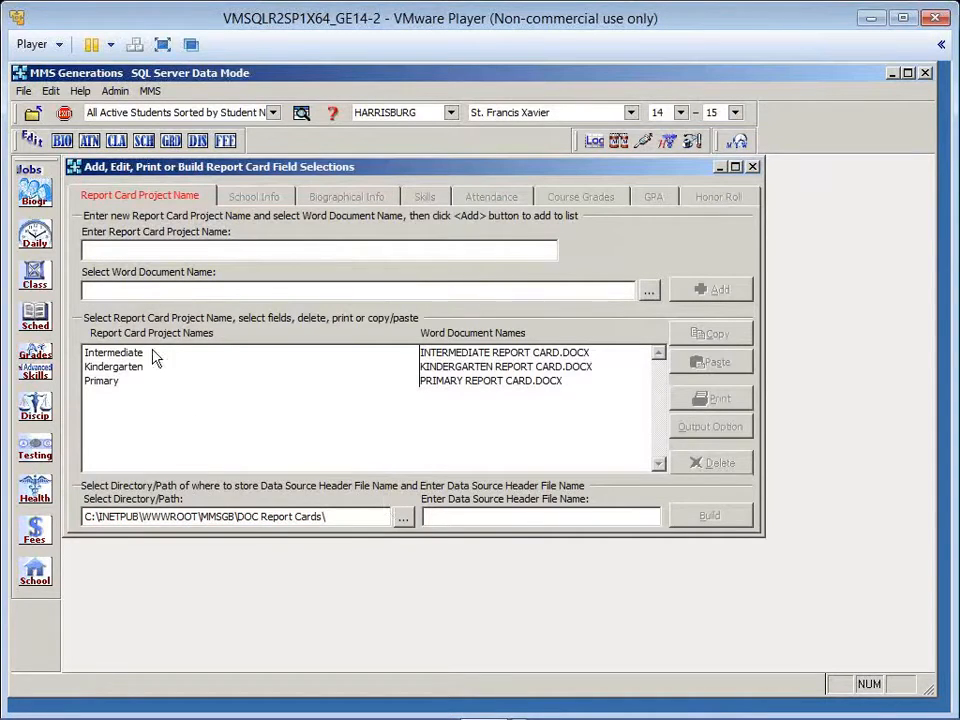
Step: Select the Intermediate report card project and highlight its directory path for the data source header file
{"action": "left_click", "coordinate": [143, 254]}
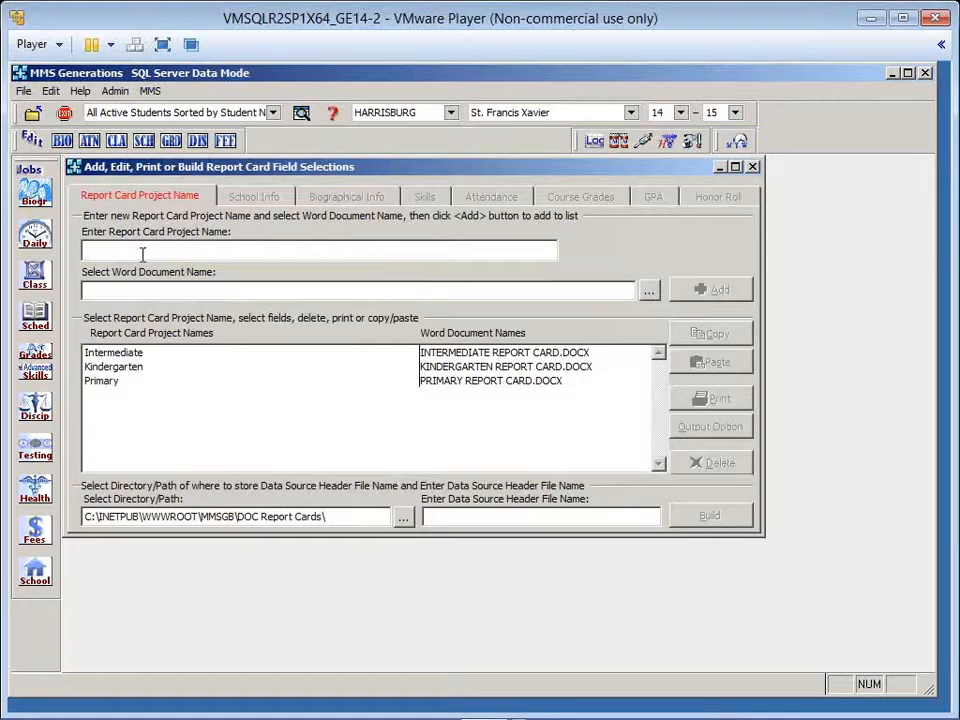
{"action": "left_click", "coordinate": [138, 355]}
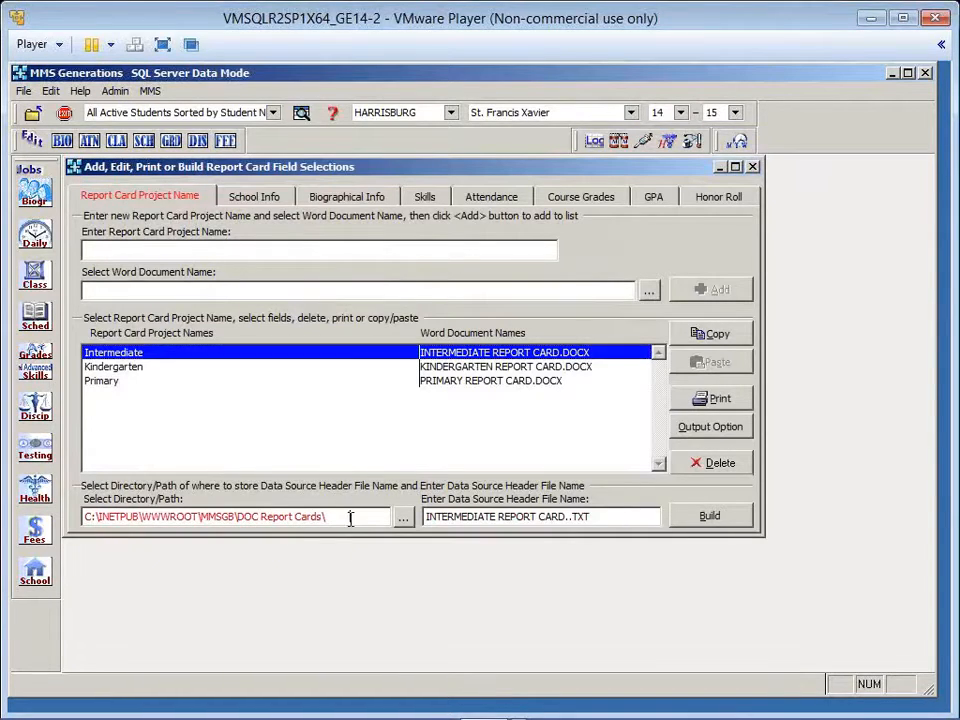
{"action": "left_click_drag", "start_coordinate": [353, 518], "coordinate": [64, 384]}
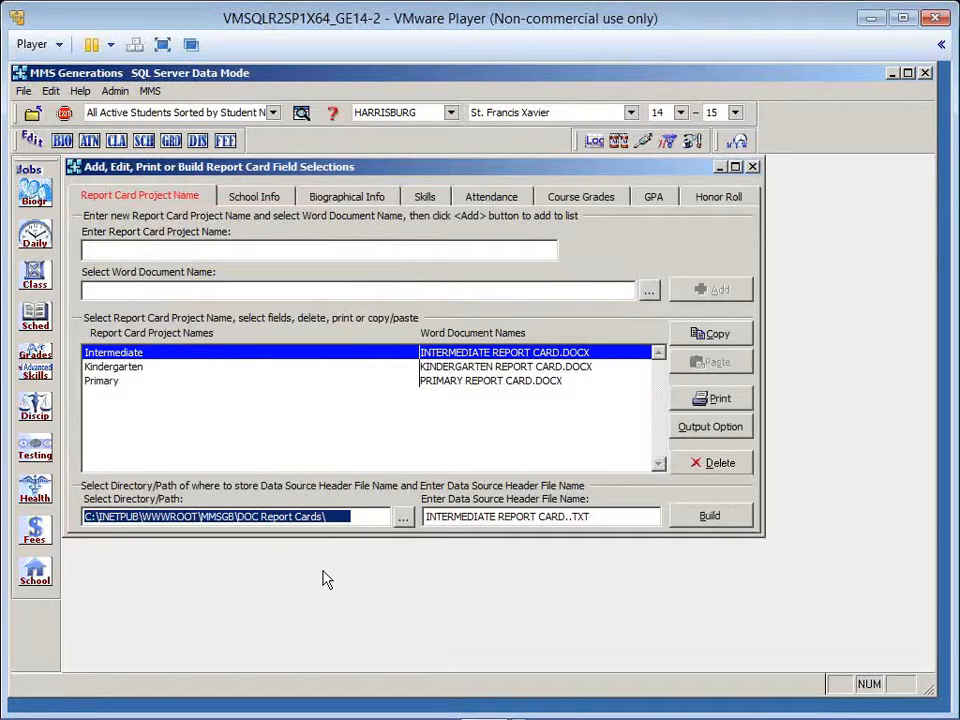
Step: Deselect and reselect the SchName field in School Info, and discard the changes while switching to Biographical Info
{"action": "left_click", "coordinate": [251, 200]}
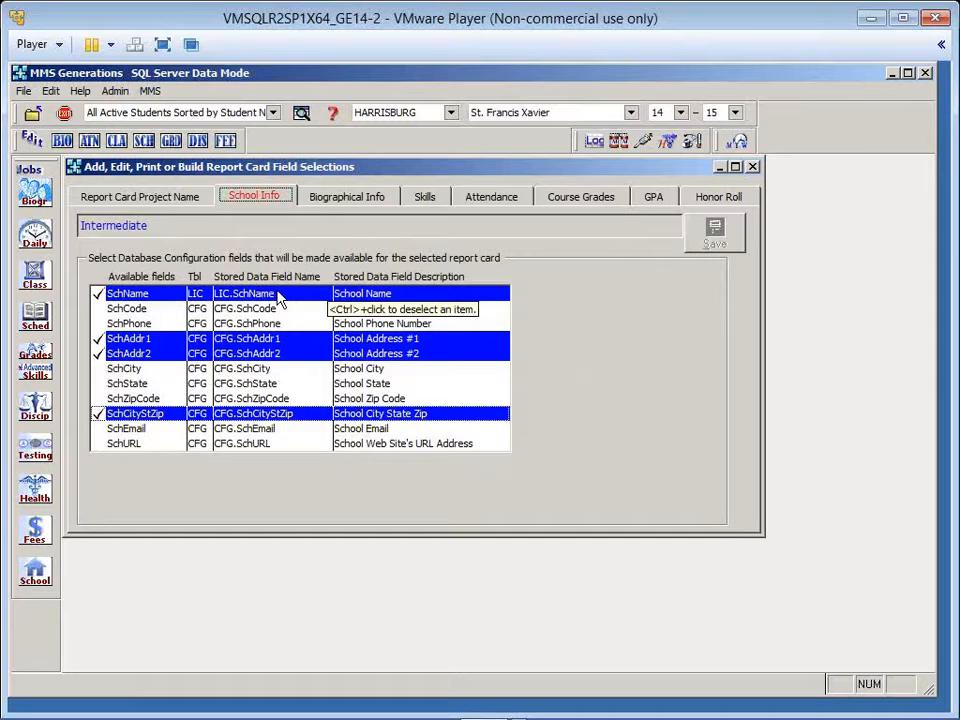
{"action": "left_click", "coordinate": [499, 296], "text": "ctrl"}
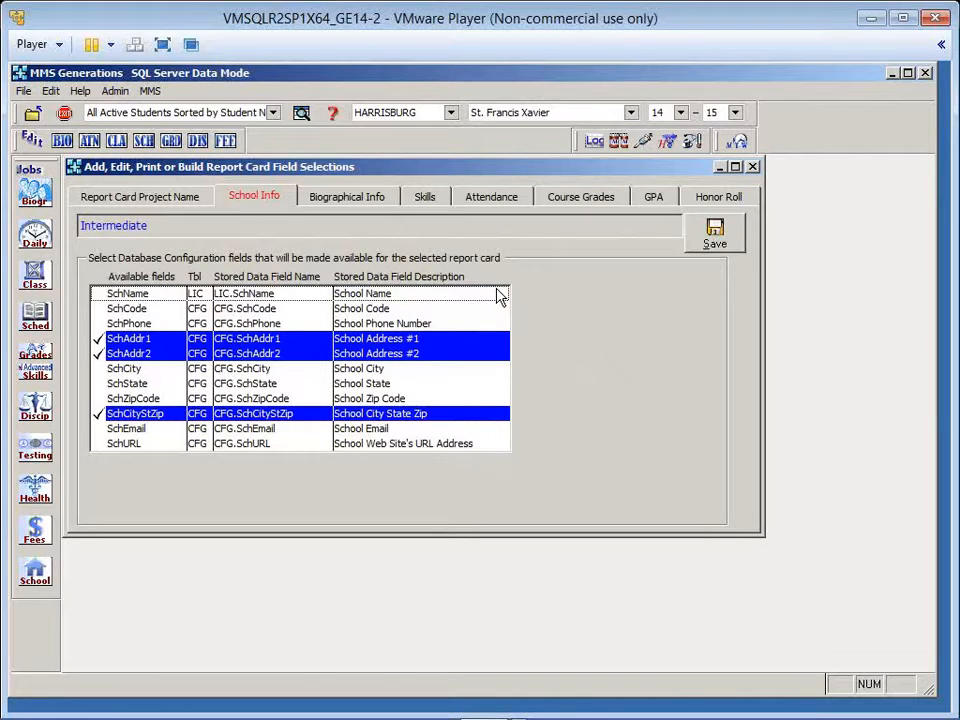
{"action": "left_click", "coordinate": [499, 296], "text": "ctrl"}
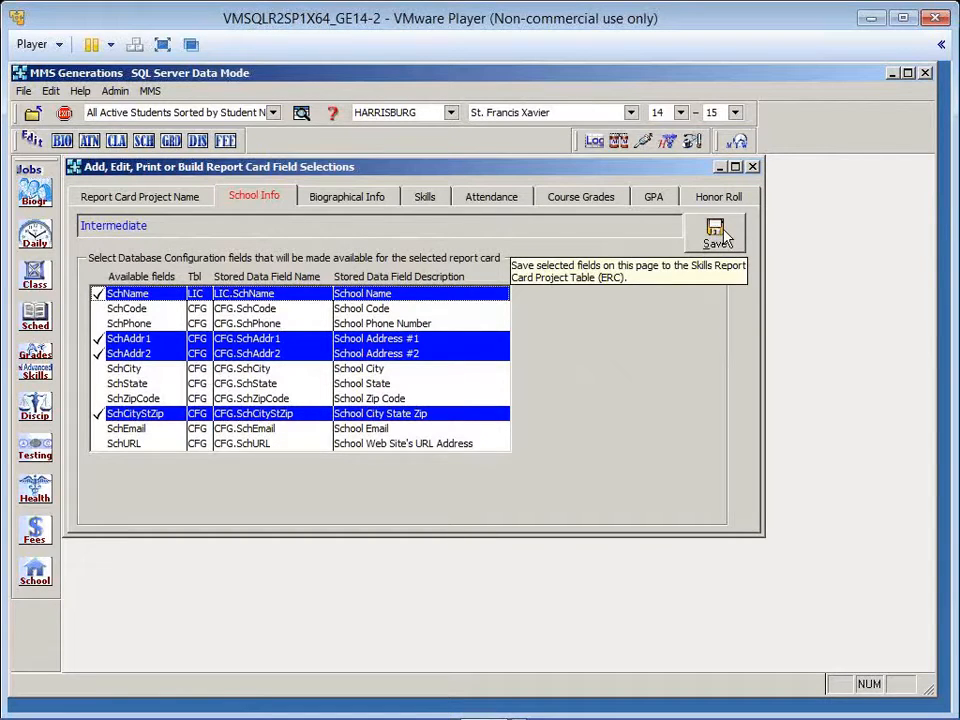
{"action": "left_click", "coordinate": [349, 199]}
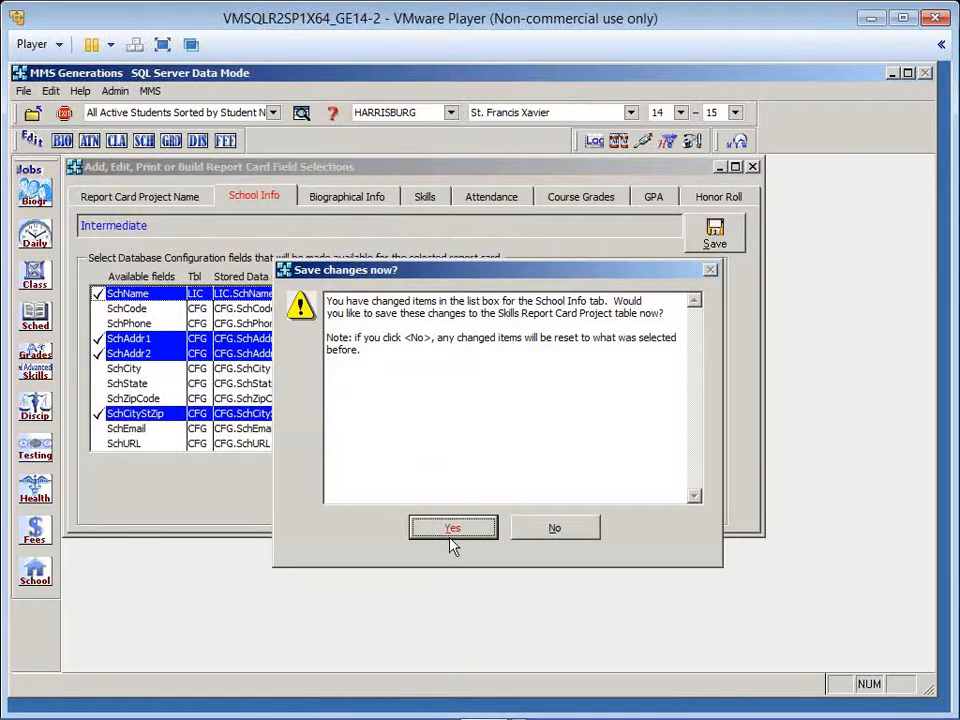
{"action": "left_click", "coordinate": [557, 531]}
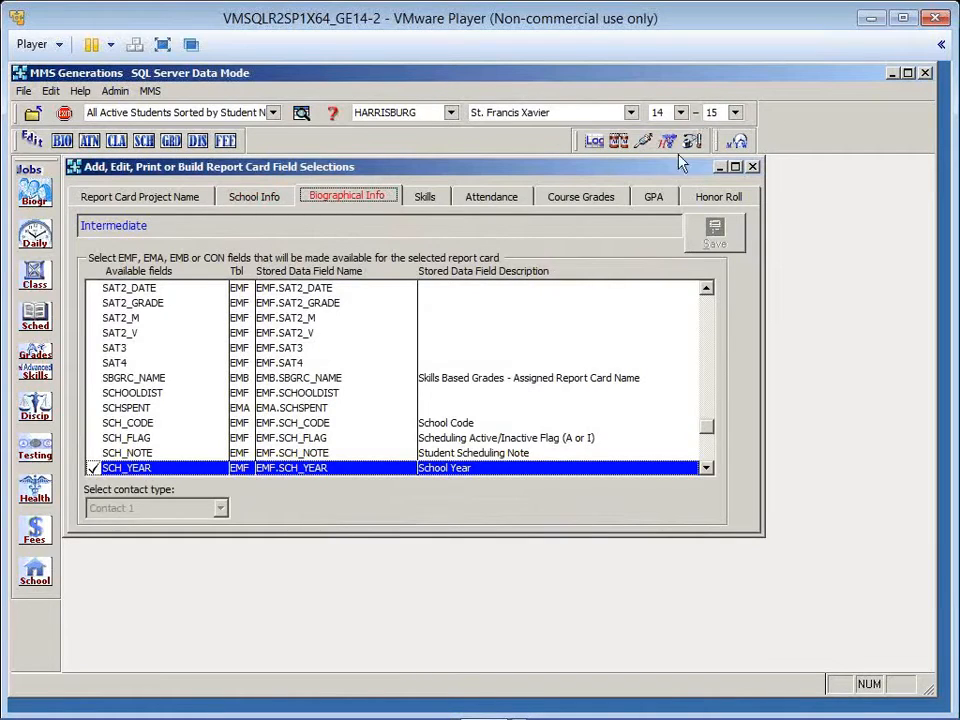
Step: Examine which biographical fields are selected, going back from the school year through grade level and homeroom to the contact's name and address fields
{"action": "left_click_drag", "start_coordinate": [706, 427], "coordinate": [707, 367]}
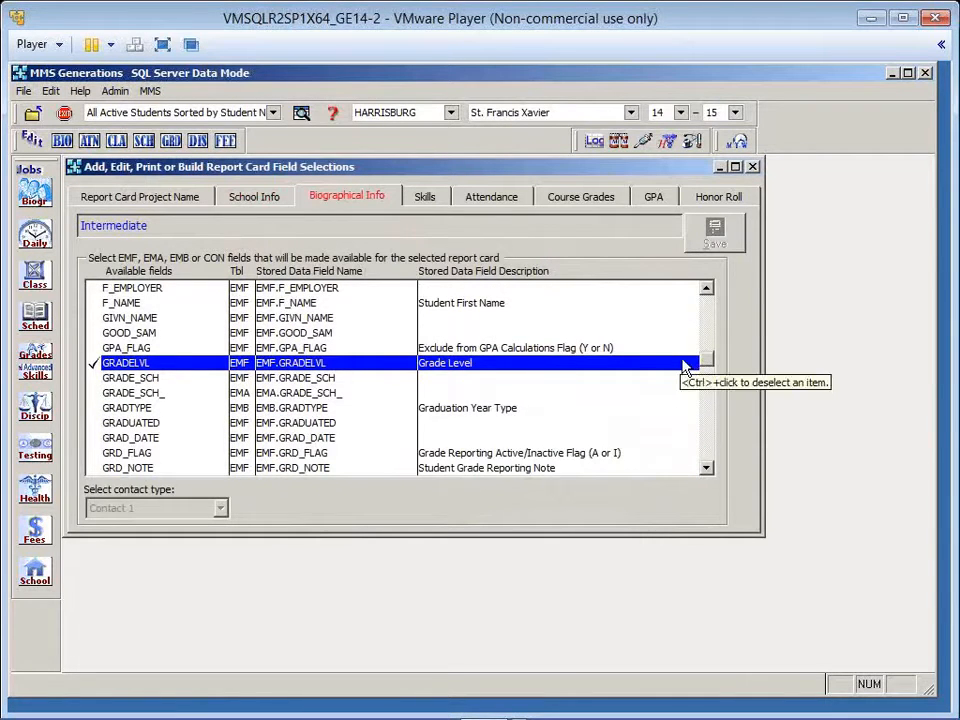
{"action": "scroll", "coordinate": [715, 396], "scroll_direction": "down", "scroll_amount": 3}
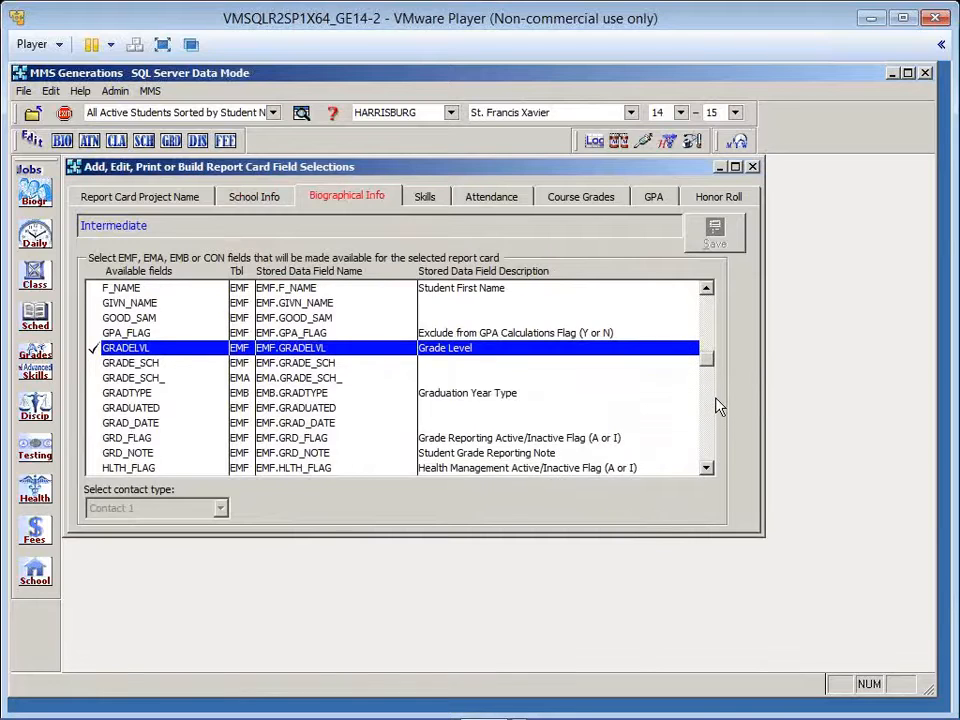
{"action": "left_click", "coordinate": [713, 420]}
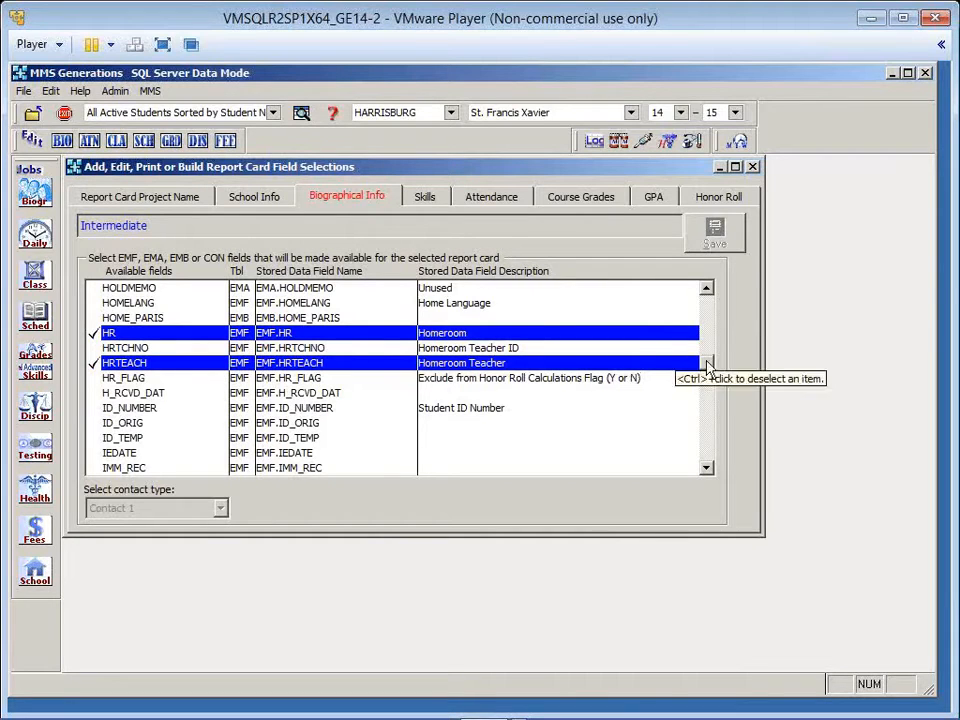
{"action": "scroll", "coordinate": [710, 360], "scroll_direction": "up", "scroll_amount": 1}
{"action": "left_click_drag", "start_coordinate": [710, 360], "coordinate": [711, 347]}
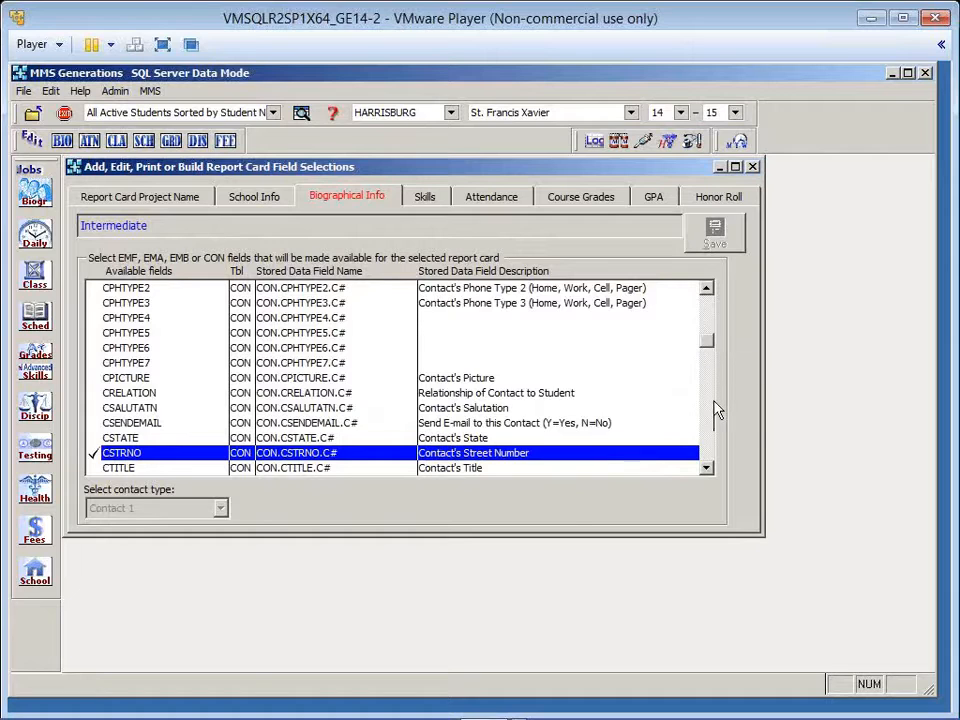
{"action": "scroll", "coordinate": [716, 405], "scroll_direction": "down", "scroll_amount": 4}
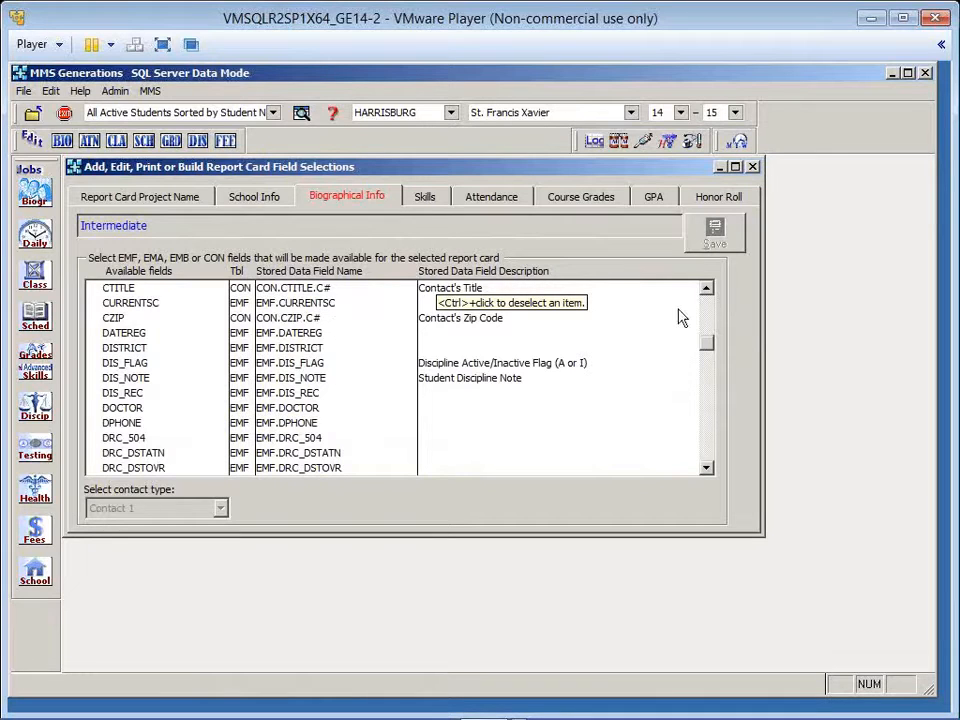
{"action": "scroll", "coordinate": [716, 318], "scroll_direction": "up", "scroll_amount": 4}
{"action": "scroll", "coordinate": [716, 318], "scroll_direction": "up", "scroll_amount": 4}
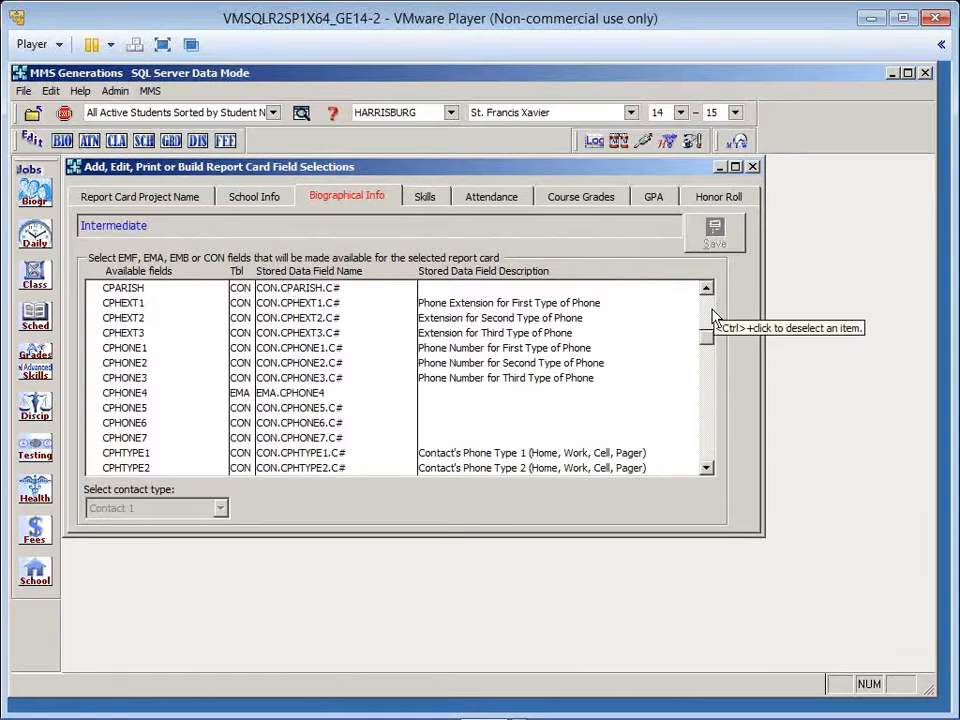
{"action": "scroll", "coordinate": [718, 312], "scroll_direction": "up", "scroll_amount": 4}
{"action": "left_click", "coordinate": [708, 290]}
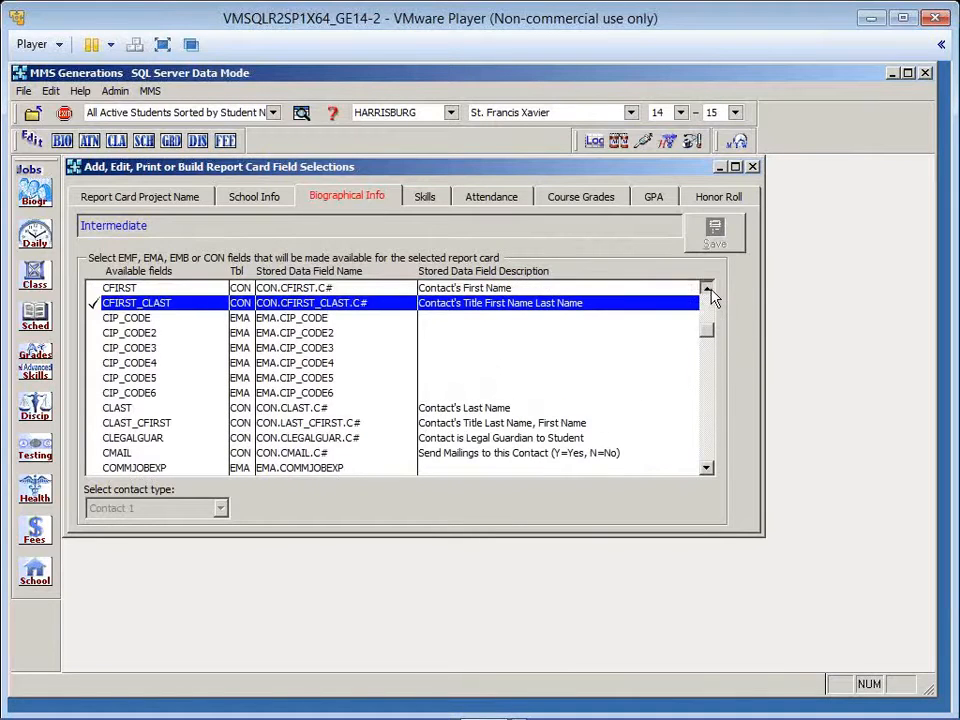
{"action": "left_click", "coordinate": [708, 290]}
{"action": "left_click", "coordinate": [708, 290]}
{"action": "left_click", "coordinate": [708, 290]}
{"action": "left_click", "coordinate": [708, 290]}
{"action": "left_click", "coordinate": [708, 290]}
{"action": "left_click", "coordinate": [708, 290]}
{"action": "left_click", "coordinate": [709, 290]}
{"action": "left_click", "coordinate": [709, 290]}
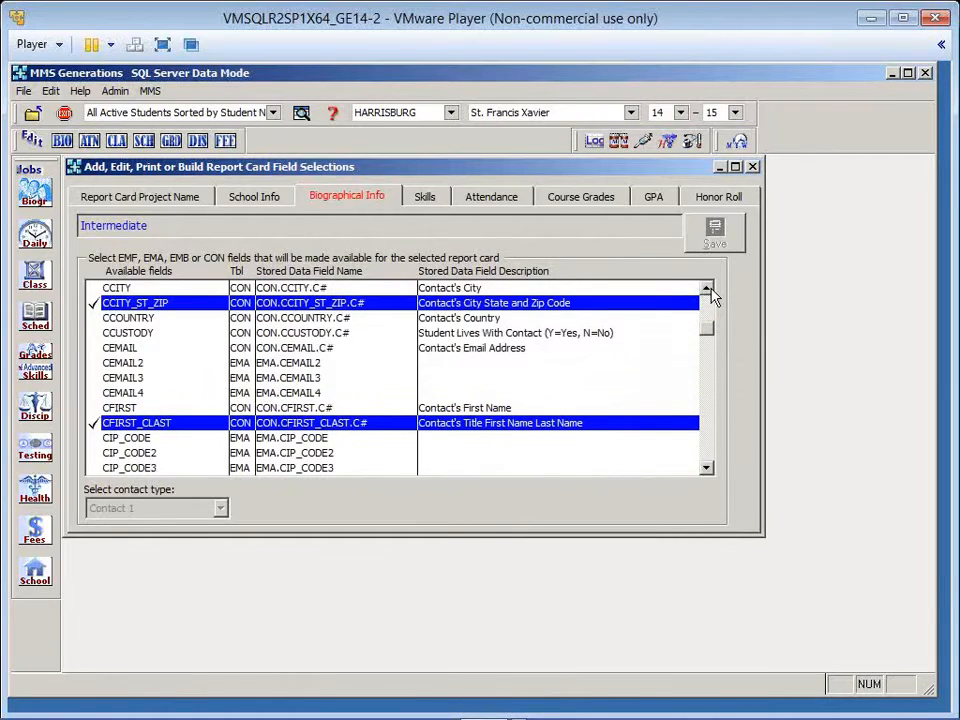
{"action": "left_click", "coordinate": [709, 290]}
{"action": "left_click", "coordinate": [709, 290]}
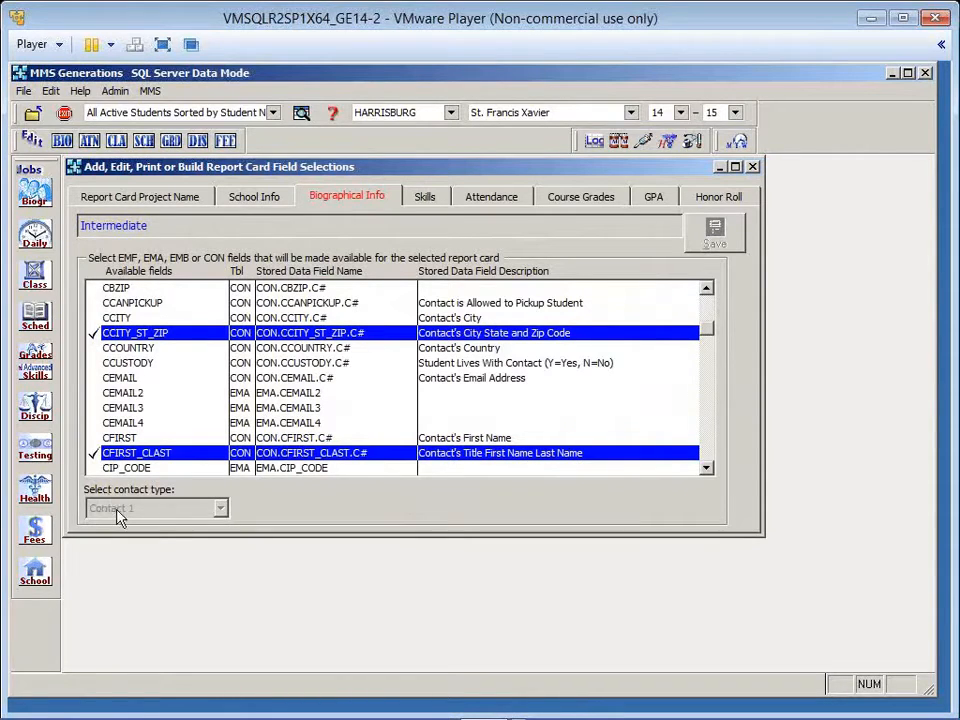
Step: Reselect the CFIRST_CLAST contact field with contact type Contact 1, and save the biographical field selections
{"action": "left_click", "coordinate": [122, 455]}
{"action": "left_click", "coordinate": [122, 455]}
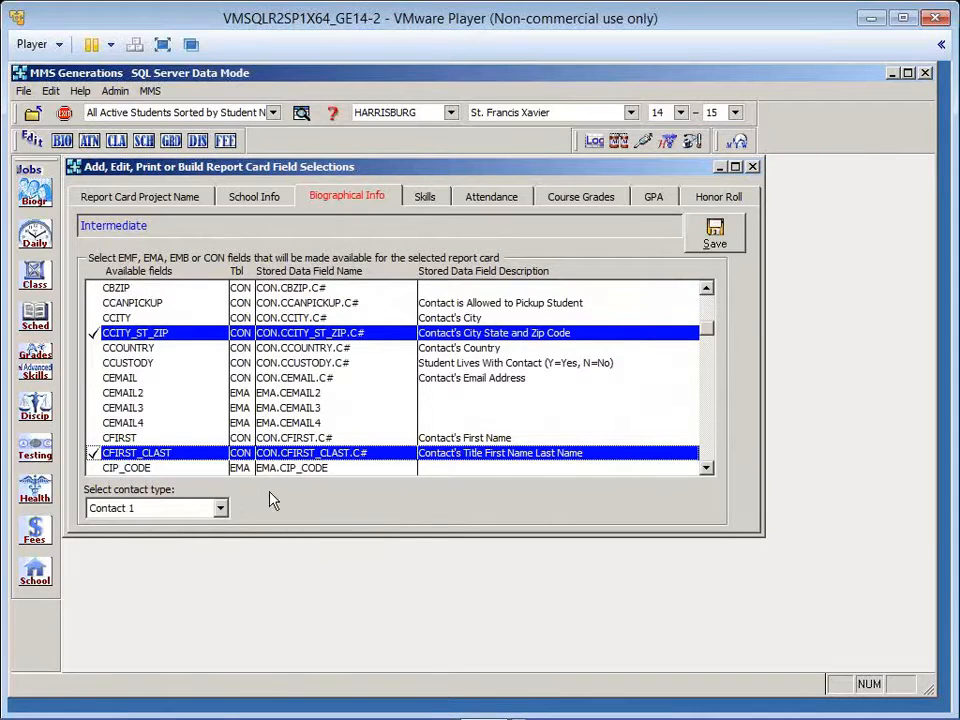
{"action": "left_click", "coordinate": [708, 301]}
{"action": "left_click", "coordinate": [708, 301]}
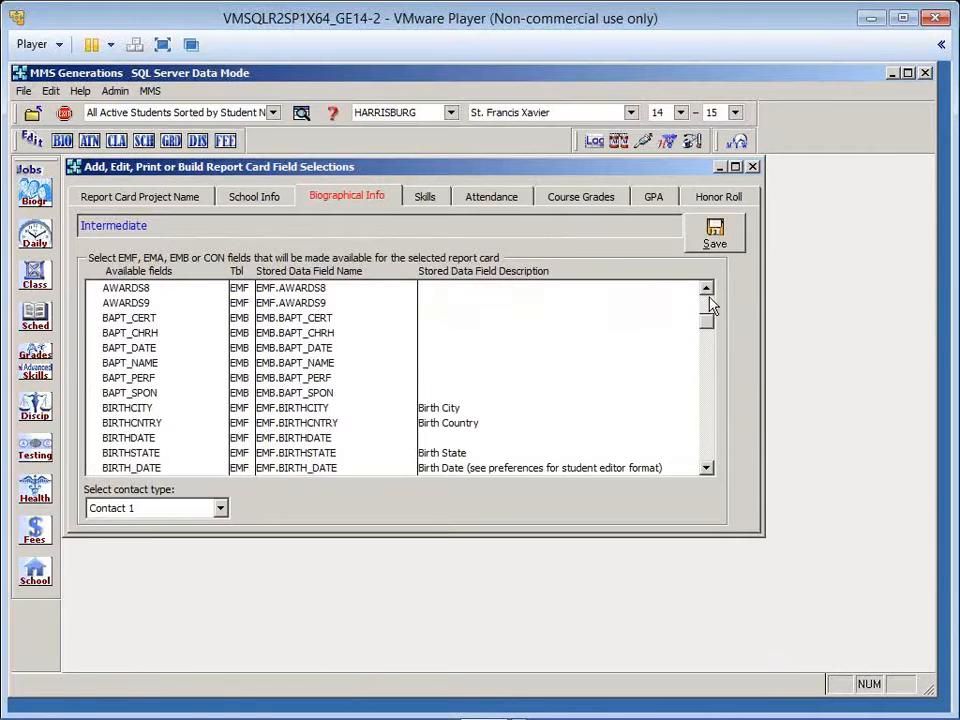
{"action": "left_click", "coordinate": [711, 300]}
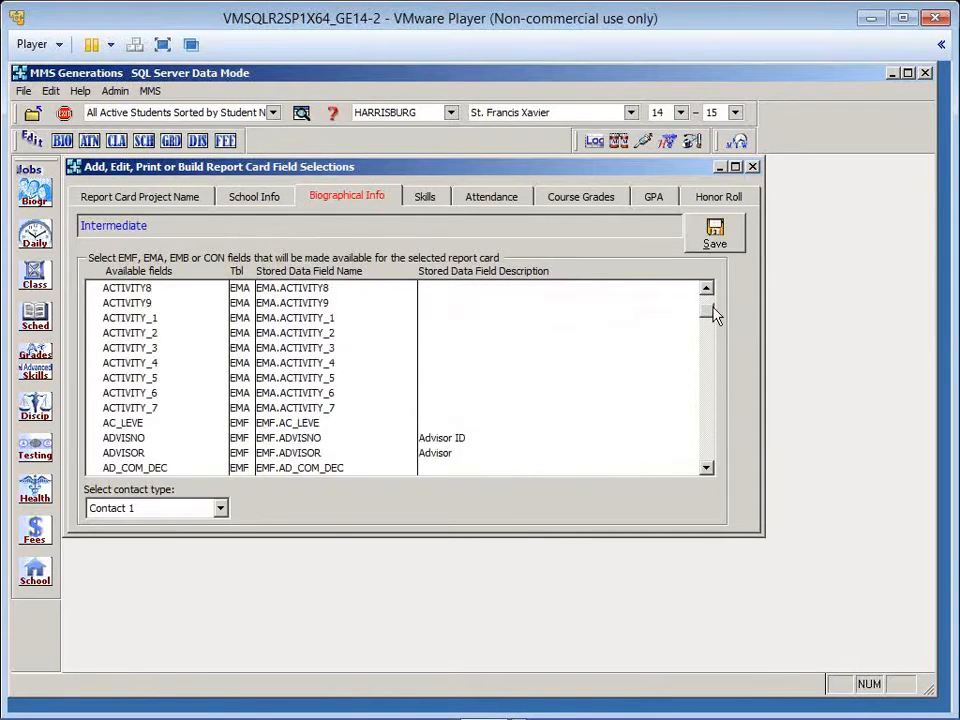
{"action": "left_click", "coordinate": [713, 298]}
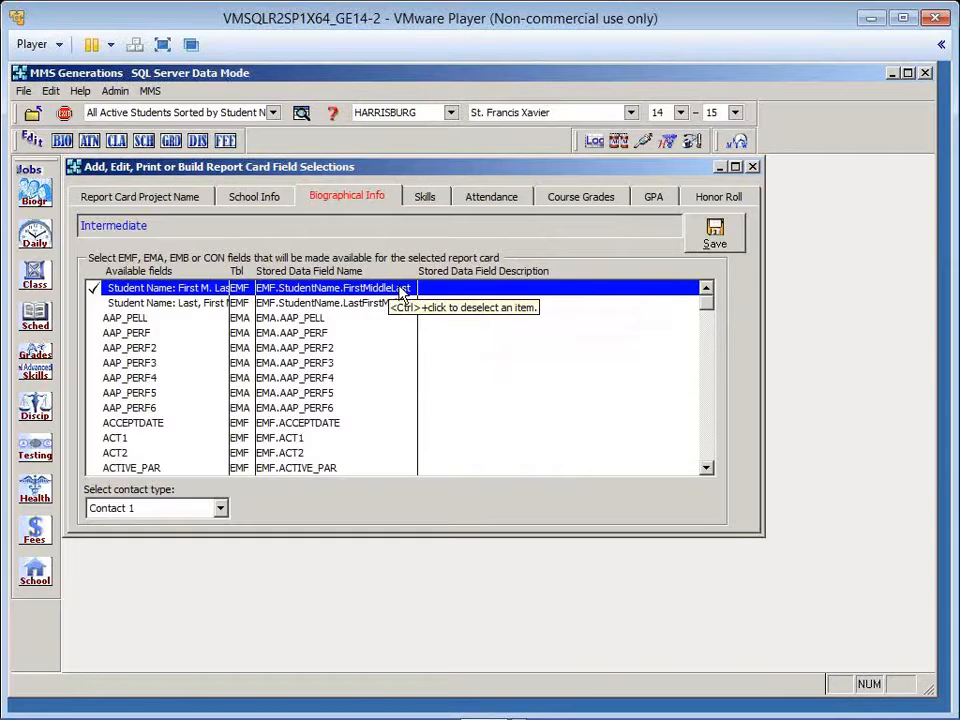
{"action": "left_click", "coordinate": [718, 240]}
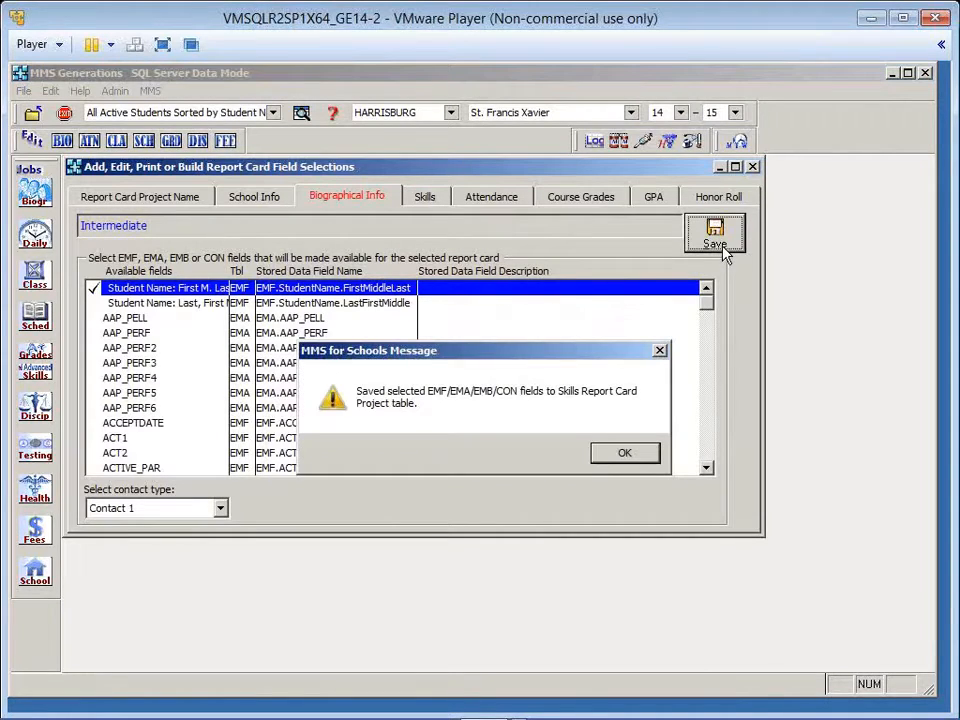
{"action": "left_click", "coordinate": [606, 452]}
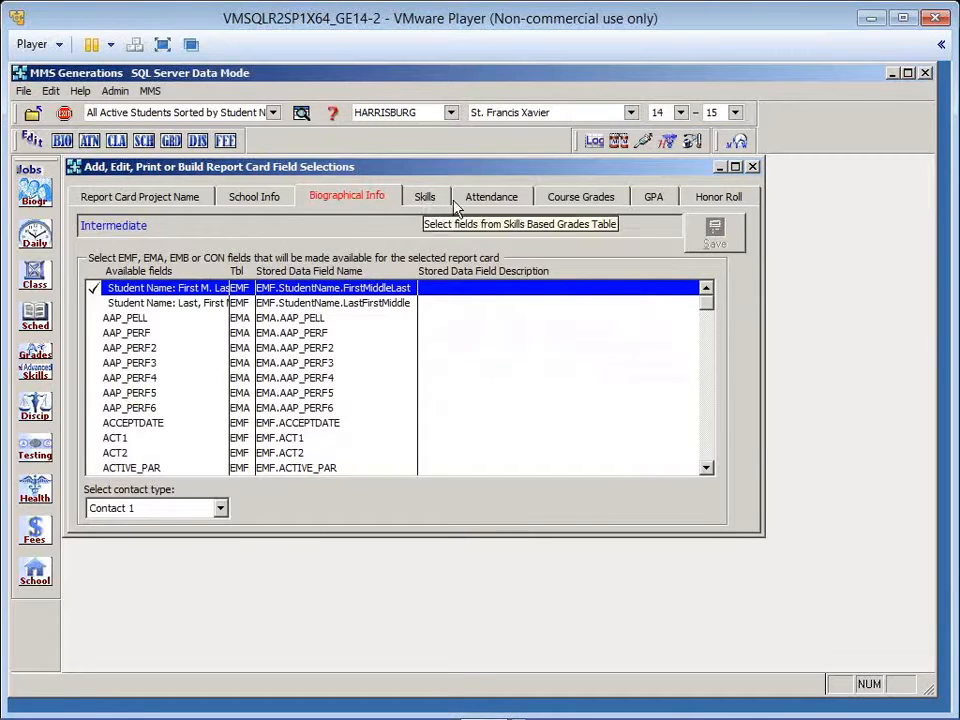
Step: Examine the attendance summary fields selected for the year and the trimesters
{"action": "left_click", "coordinate": [490, 199]}
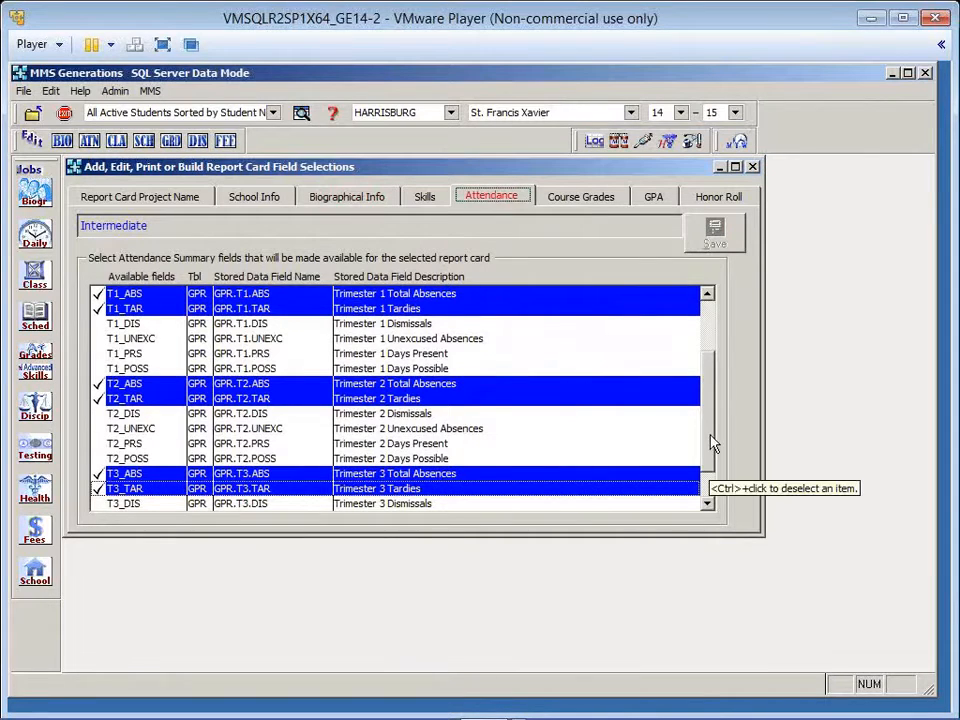
{"action": "left_click_drag", "start_coordinate": [713, 443], "coordinate": [714, 407]}
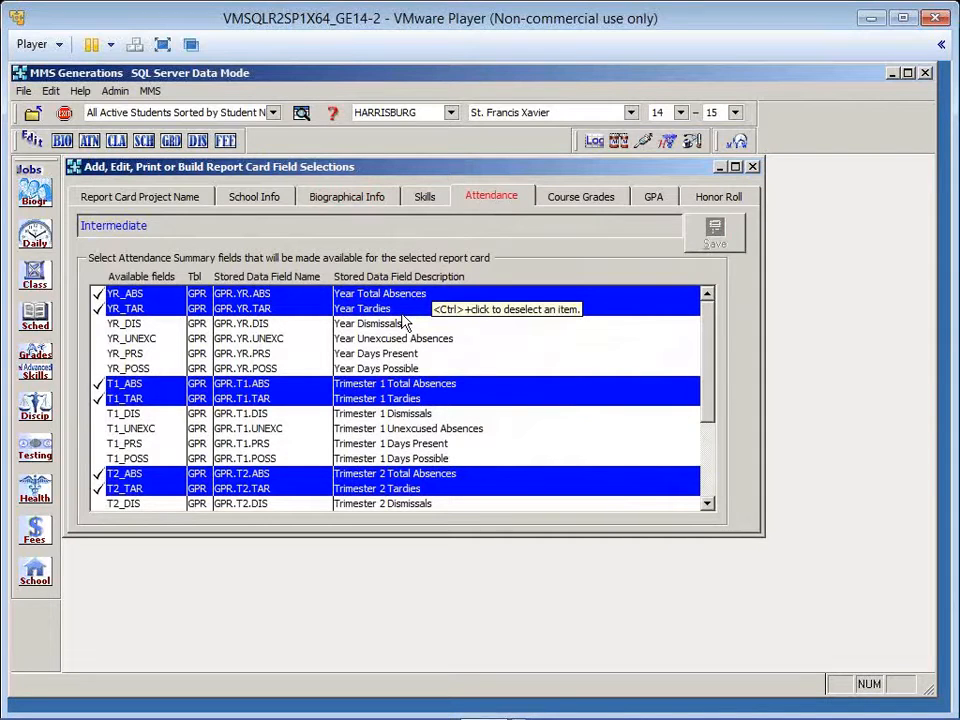
Step: In the Skills settings, select only the CHRISTIAN VALUES - Intermediate skill group
{"action": "left_click", "coordinate": [425, 197]}
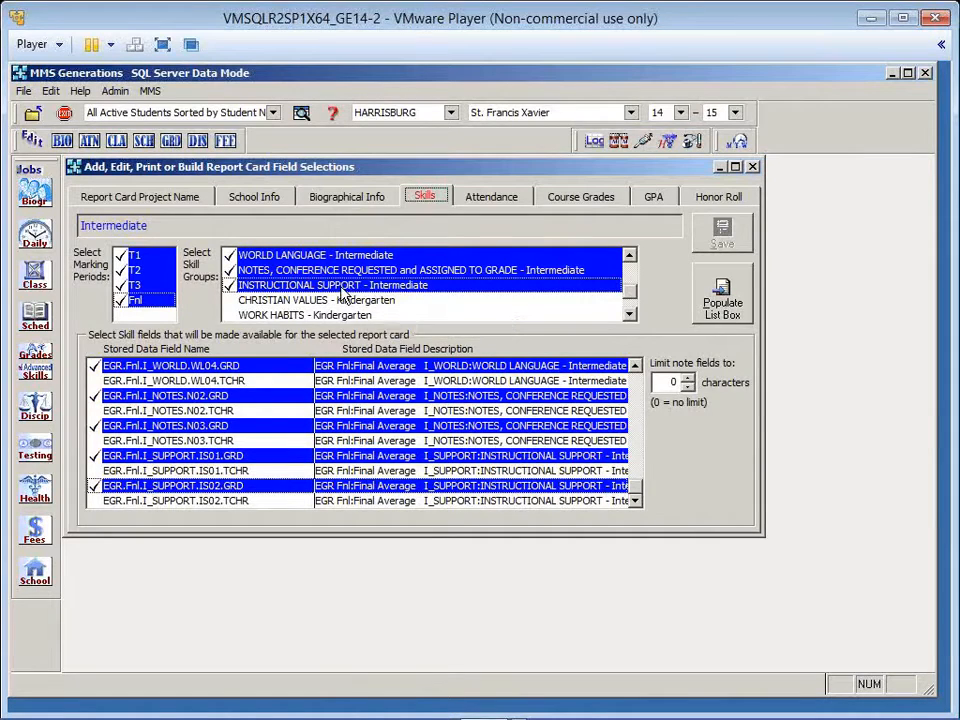
{"action": "left_click", "coordinate": [633, 275]}
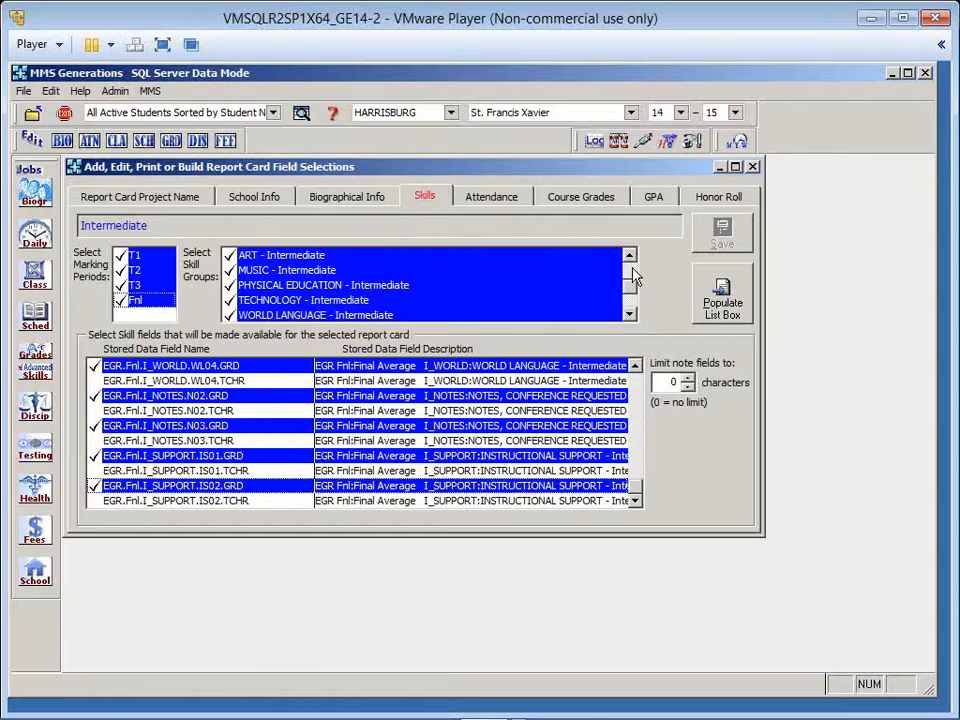
{"action": "left_click", "coordinate": [633, 275]}
{"action": "left_click", "coordinate": [633, 275]}
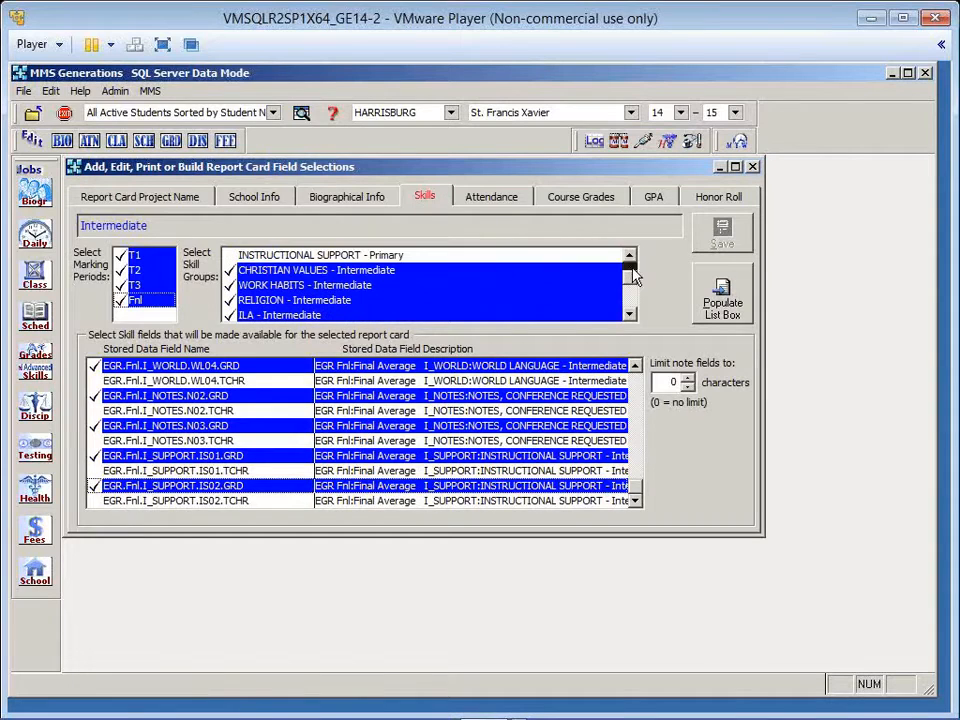
{"action": "left_click", "coordinate": [353, 276]}
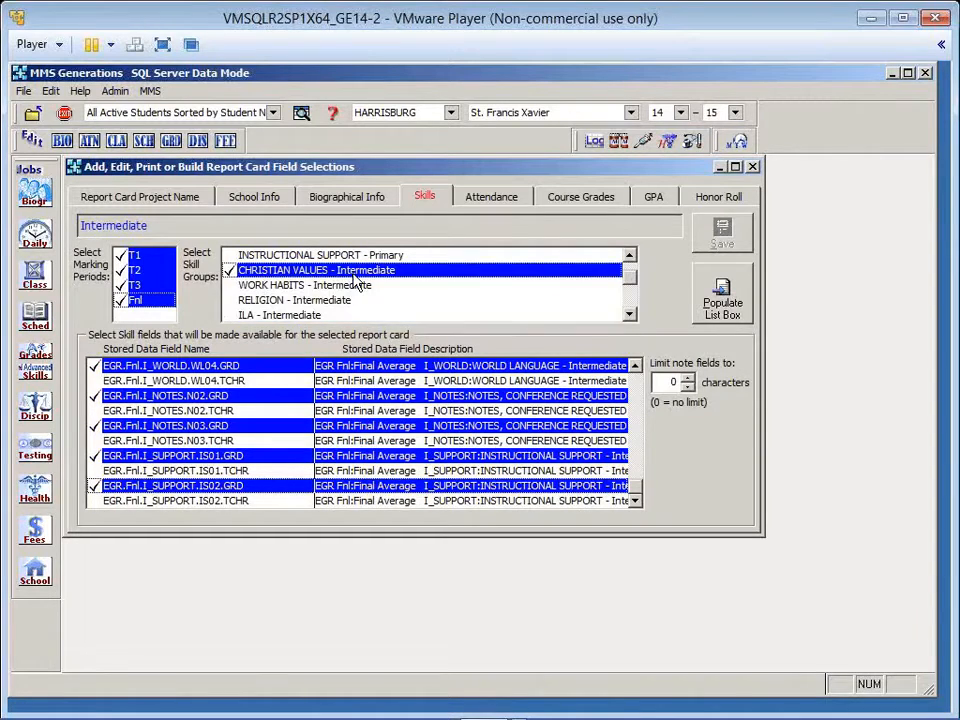
Step: Extend the skill group selection to the full range from CHRISTIAN VALUES - Intermediate through INSTRUCTIONAL SUPPORT - Intermediate
{"action": "left_click", "coordinate": [634, 303]}
{"action": "left_click", "coordinate": [632, 304]}
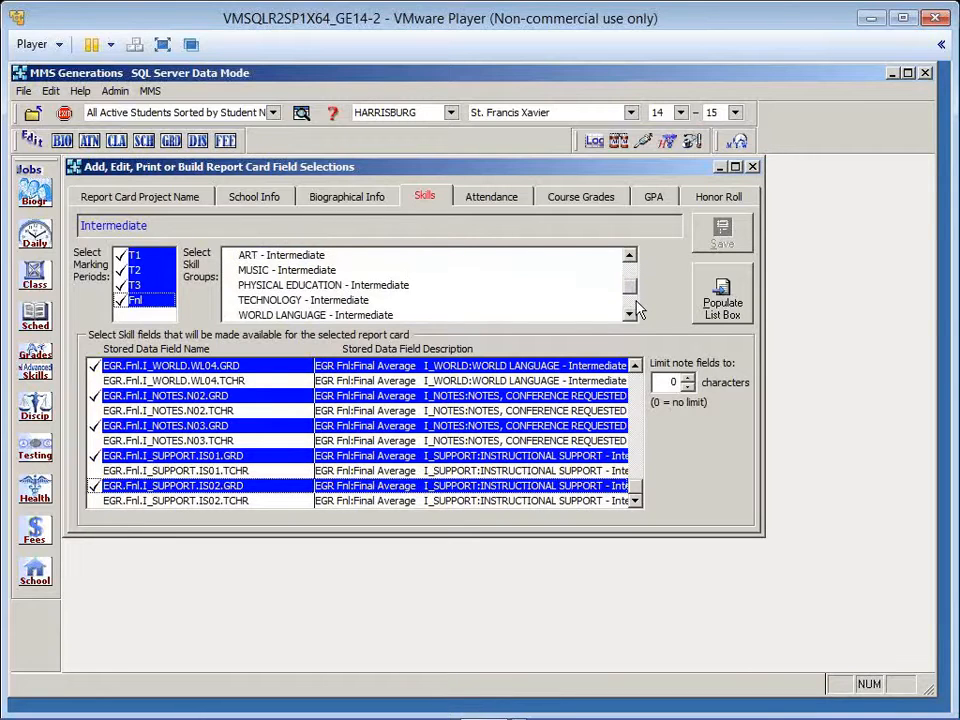
{"action": "left_click", "coordinate": [632, 304]}
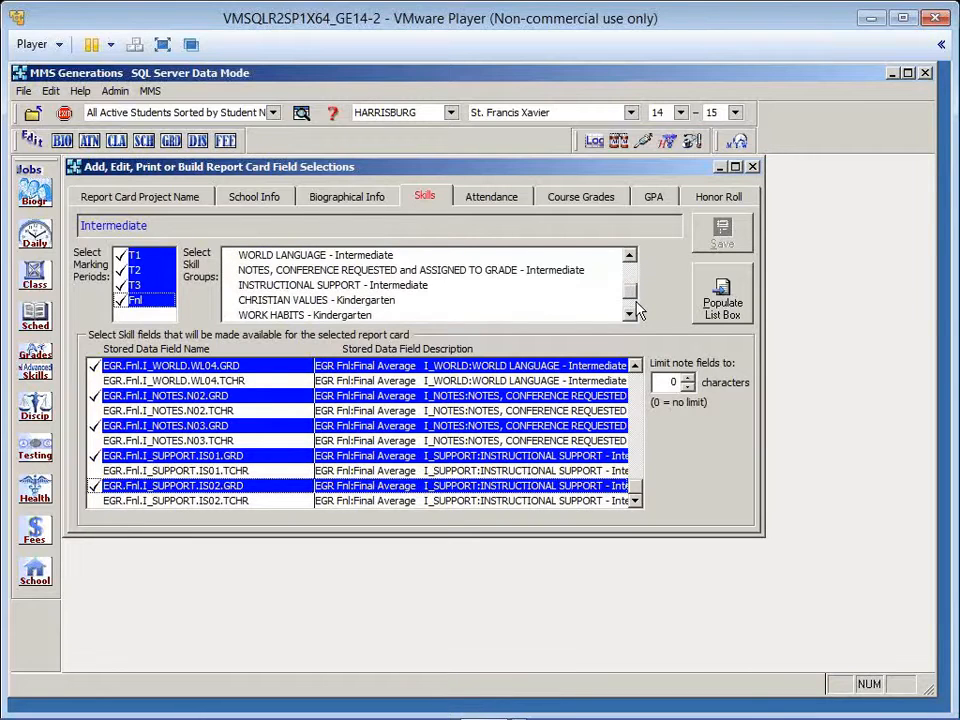
{"action": "left_click", "coordinate": [401, 288]}
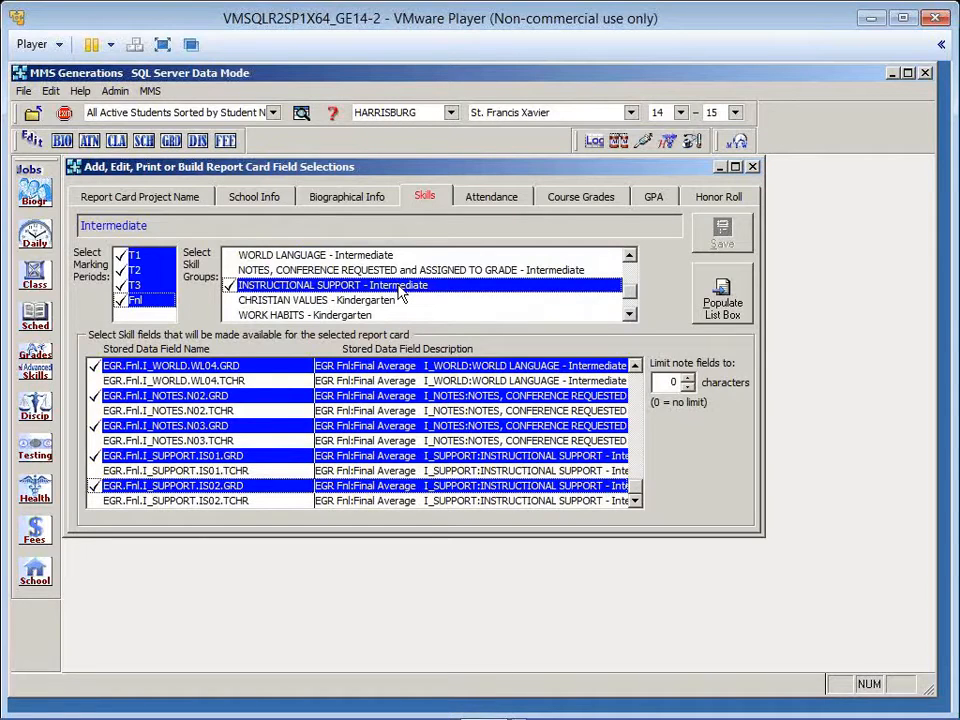
{"action": "left_click", "coordinate": [631, 273]}
{"action": "left_click", "coordinate": [631, 273]}
{"action": "left_click", "coordinate": [631, 273]}
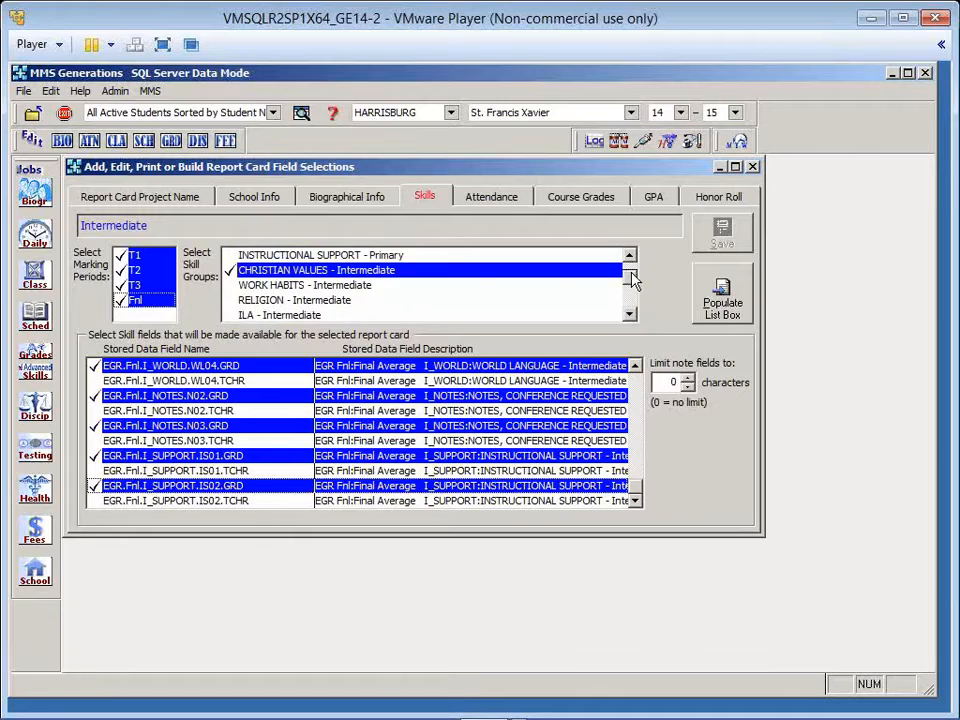
{"action": "left_click", "coordinate": [476, 270], "text": "shift"}
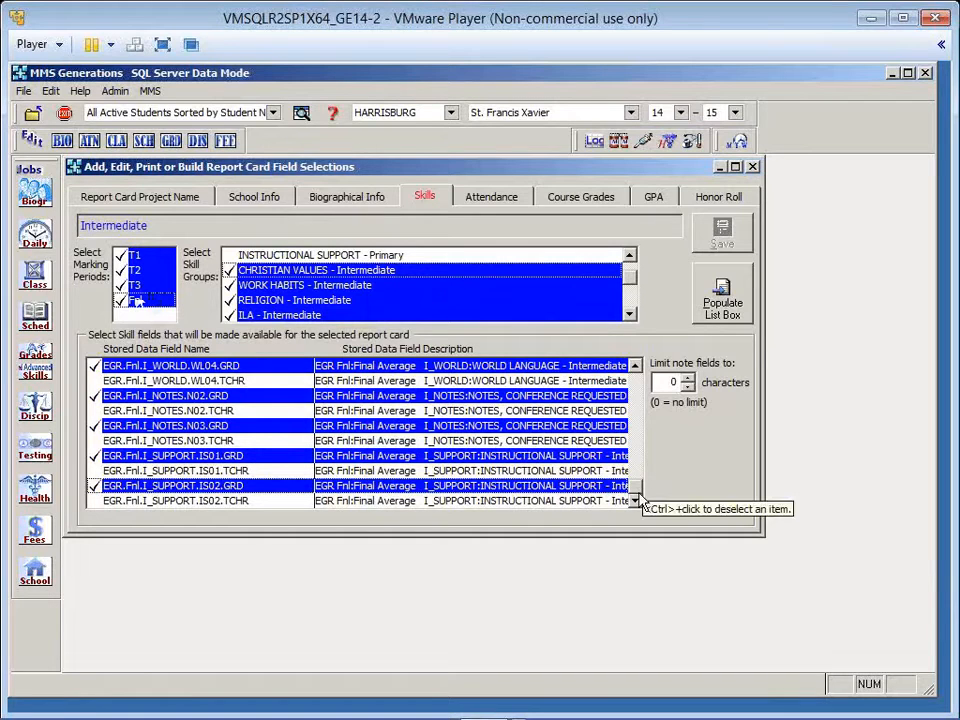
Step: Examine the stored skill fields selected for the Intermediate skill groups across the marking periods
{"action": "left_click_drag", "start_coordinate": [636, 489], "coordinate": [645, 455]}
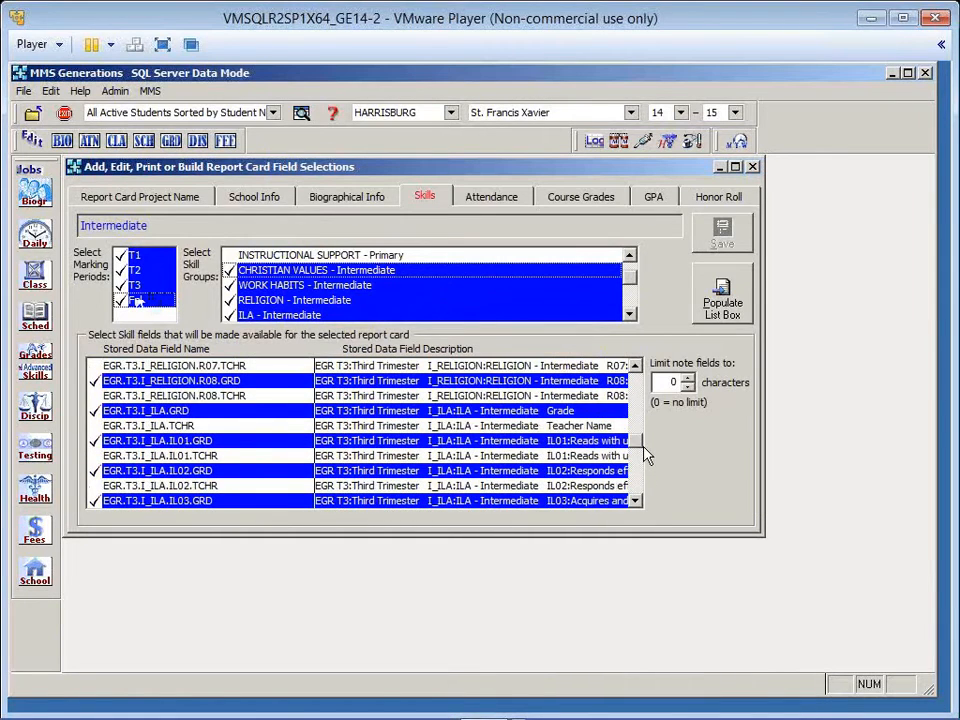
{"action": "scroll", "coordinate": [645, 455], "scroll_direction": "up", "scroll_amount": 1}
{"action": "scroll", "coordinate": [645, 455], "scroll_direction": "down", "scroll_amount": 8}
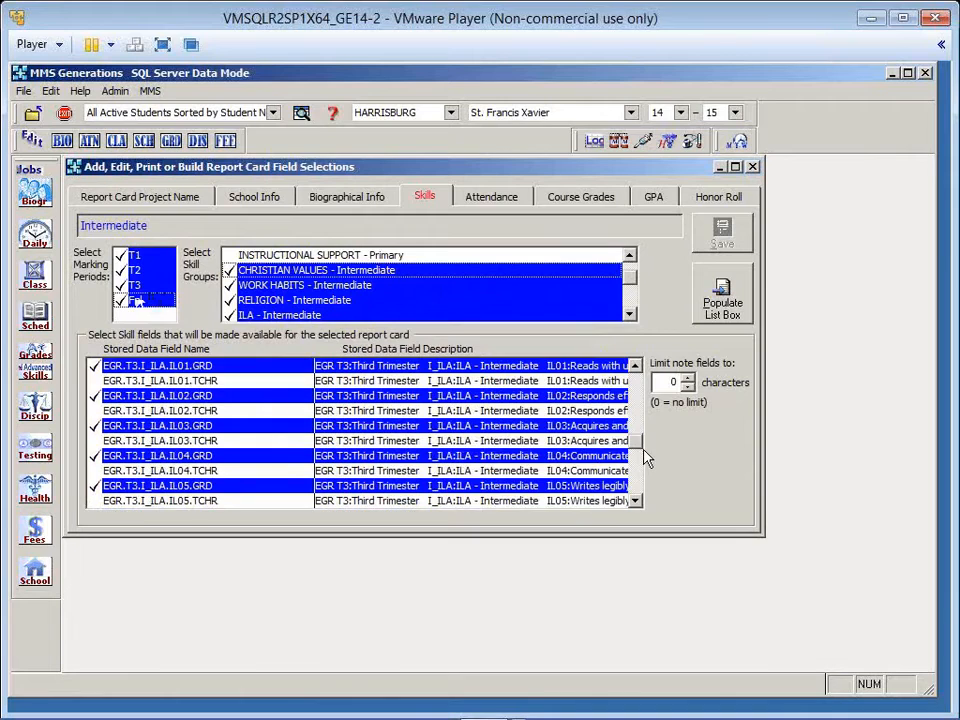
{"action": "scroll", "coordinate": [645, 455], "scroll_direction": "up", "scroll_amount": 15}
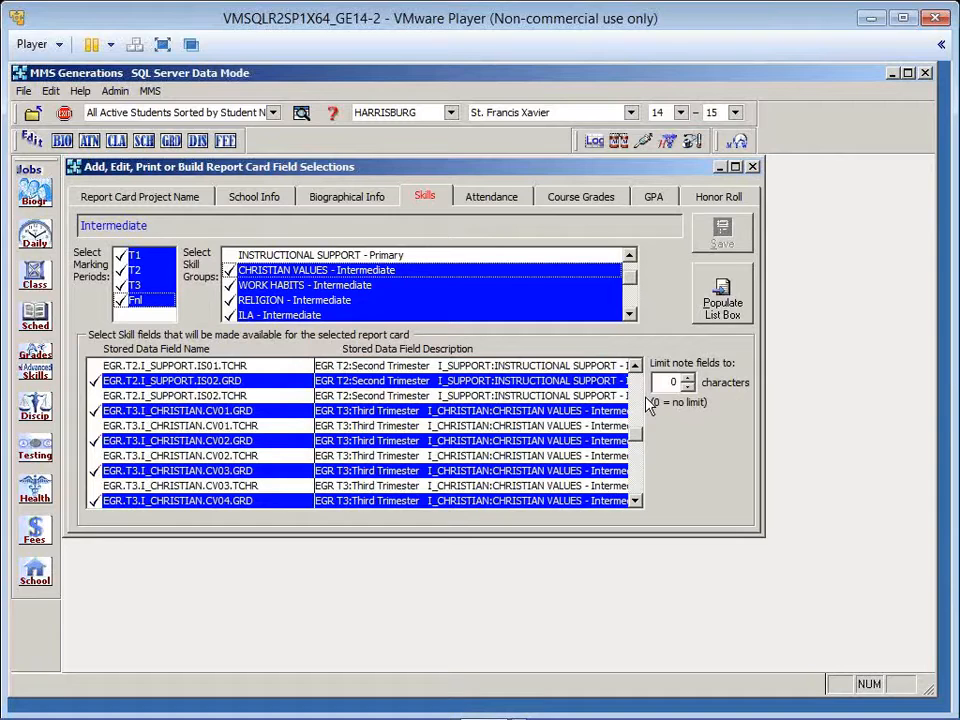
{"action": "scroll", "coordinate": [650, 400], "scroll_direction": "up", "scroll_amount": 3}
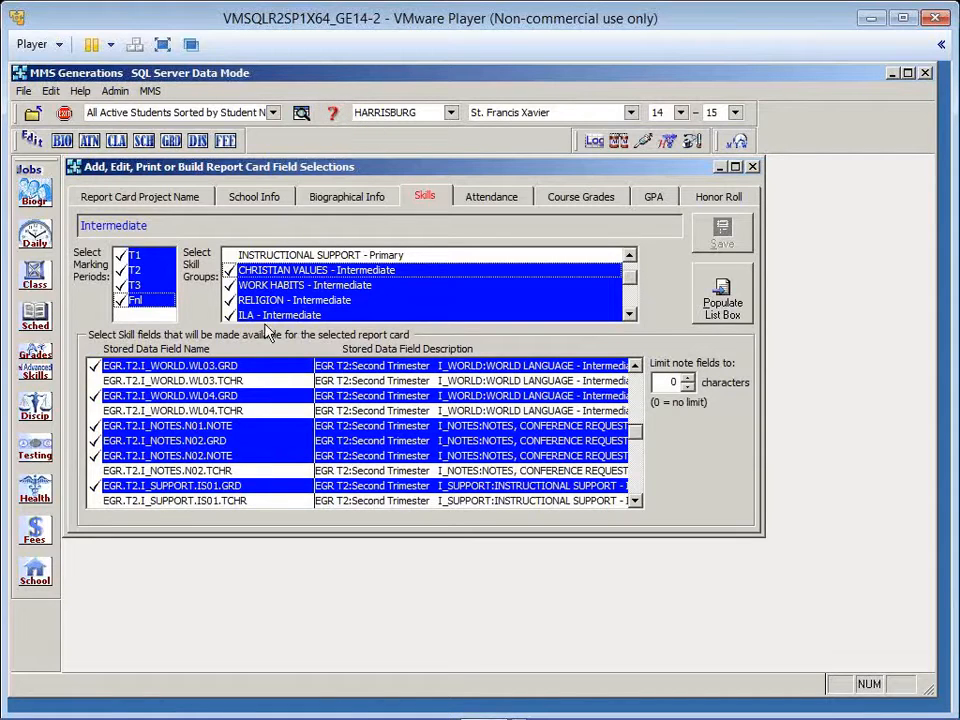
Step: Examine the edit fields selected for the Intermediate course grades, from Grade through Teacher Name, and repopulate the grade field list
{"action": "left_click", "coordinate": [582, 203]}
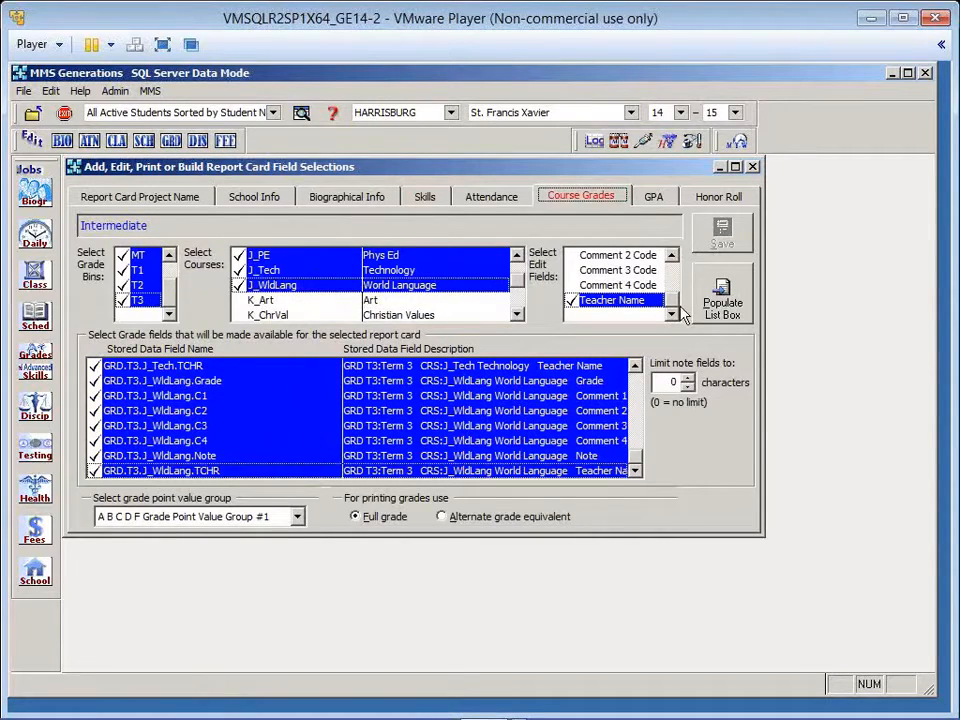
{"action": "left_click_drag", "start_coordinate": [672, 300], "coordinate": [678, 246]}
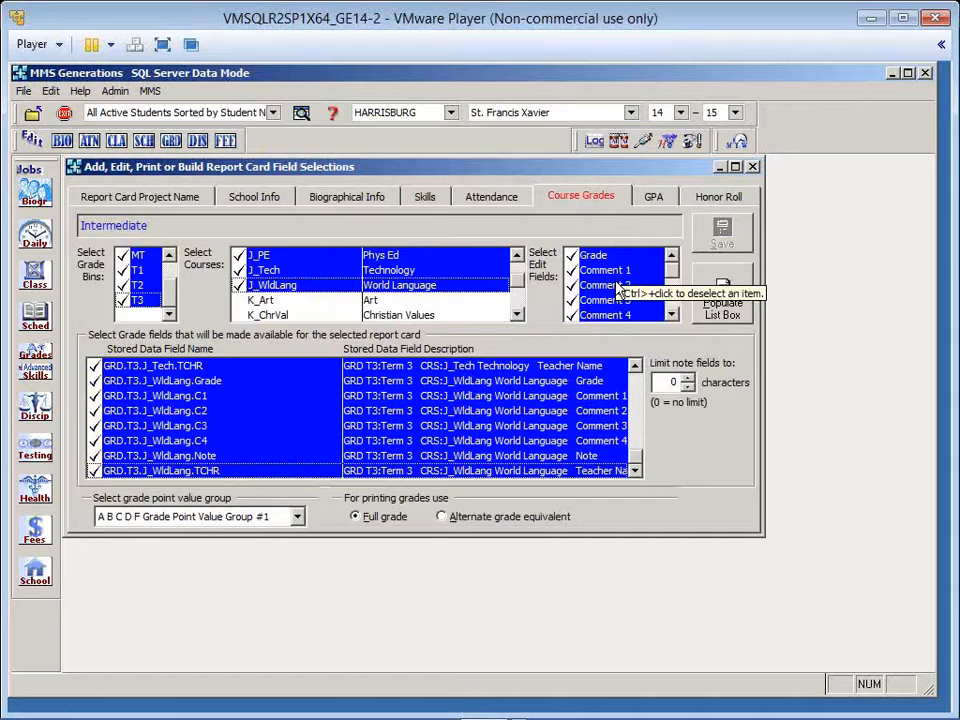
{"action": "scroll", "coordinate": [676, 305], "scroll_direction": "down", "scroll_amount": 2}
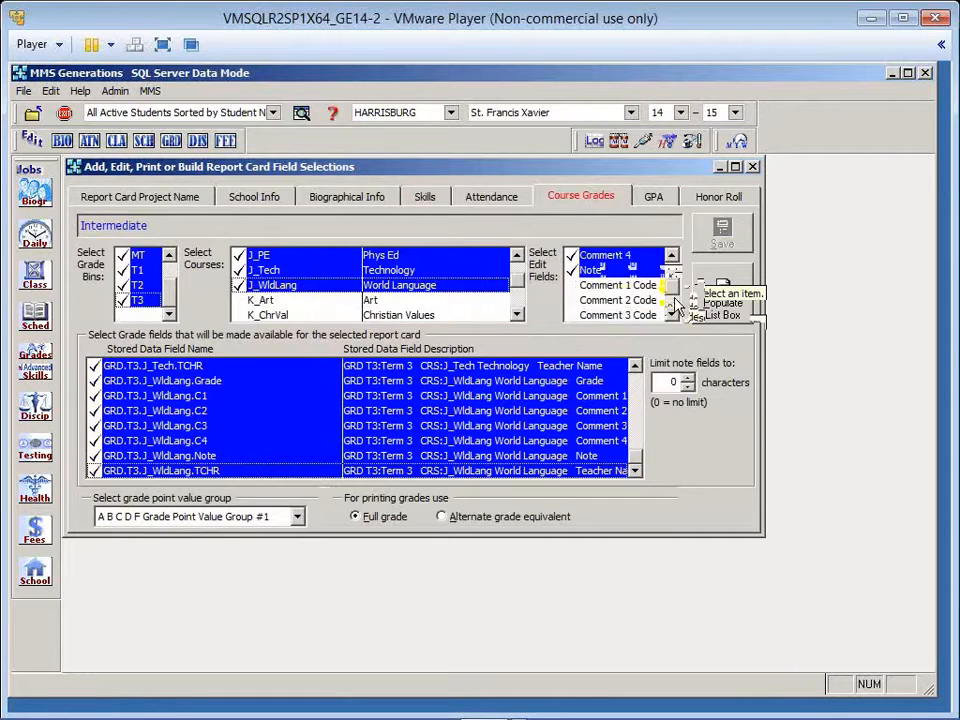
{"action": "scroll", "coordinate": [676, 308], "scroll_direction": "down", "scroll_amount": 1}
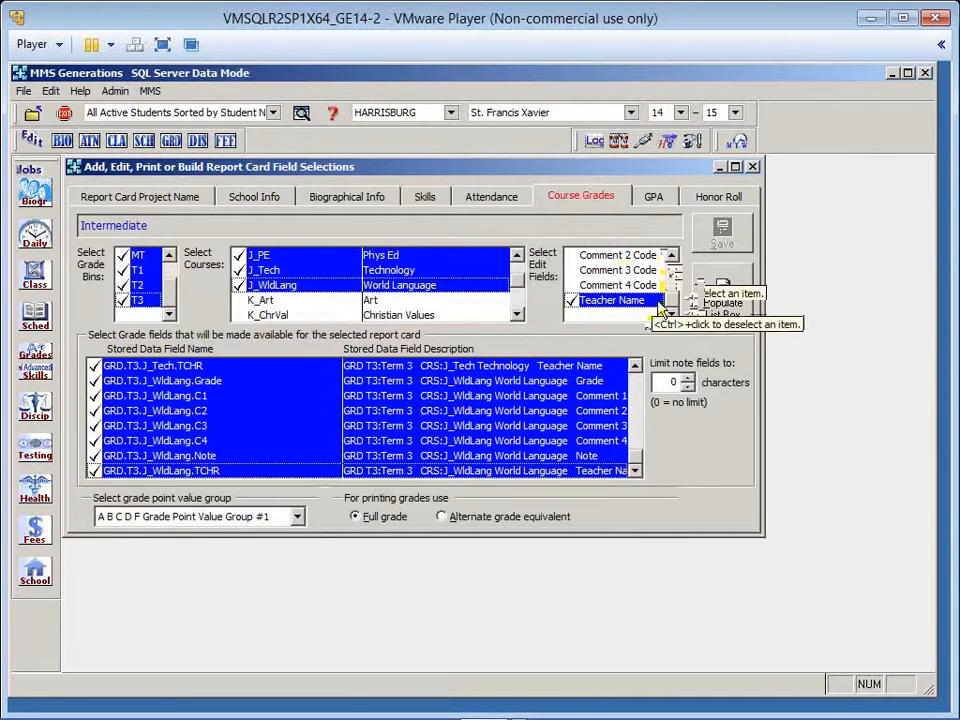
{"action": "scroll", "coordinate": [676, 280], "scroll_direction": "up", "scroll_amount": 1}
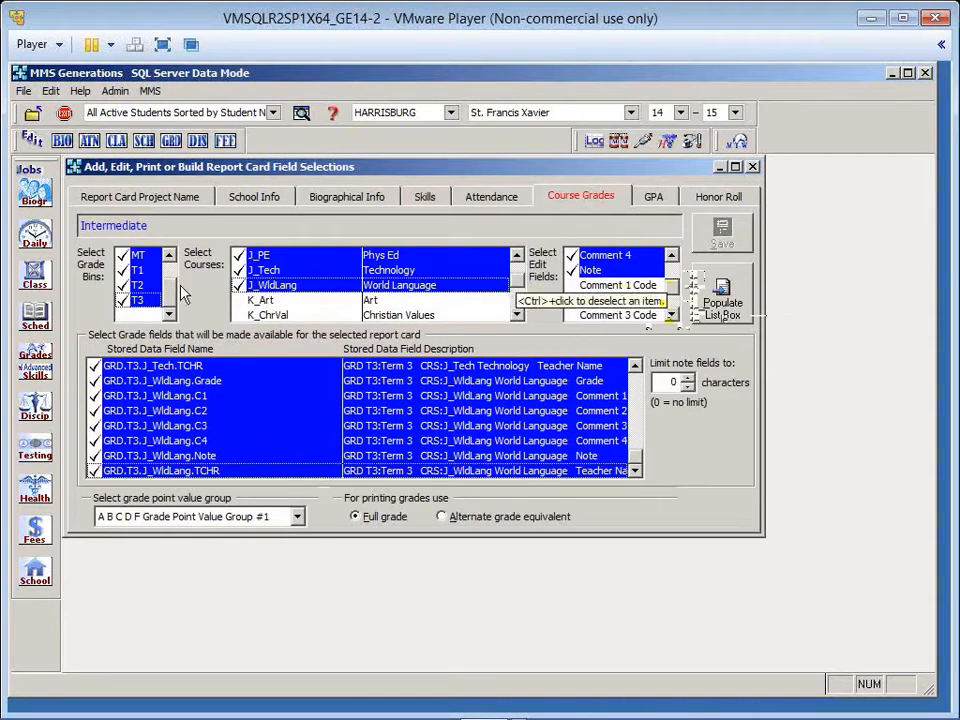
{"action": "left_click", "coordinate": [729, 313]}
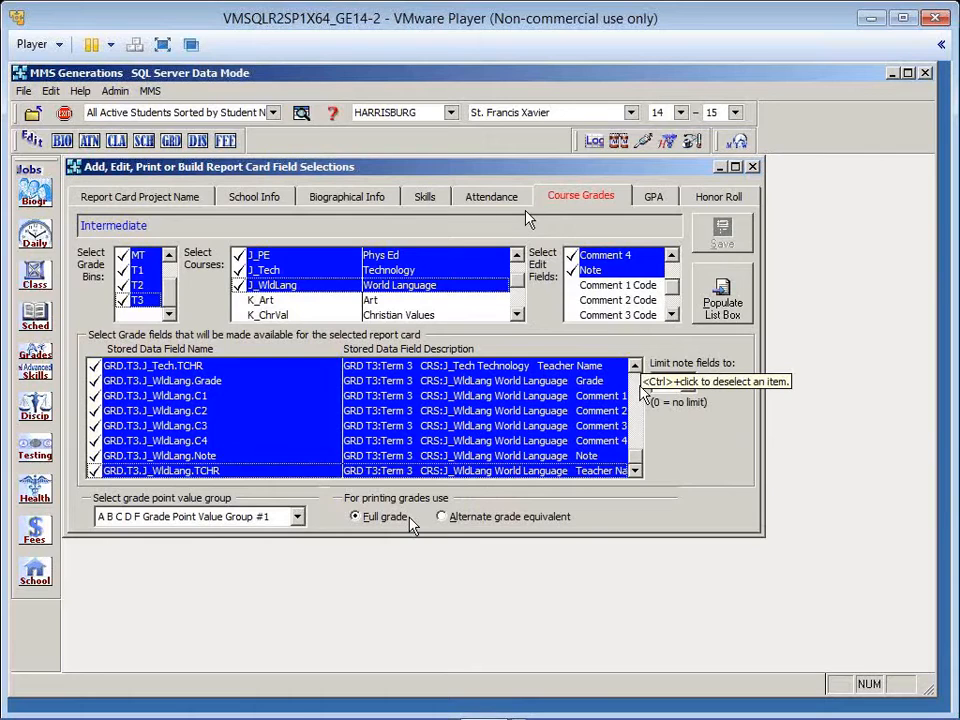
Step: Preview the Intermediate project's field selections report through to its Skills section, and check the available report output options
{"action": "left_click", "coordinate": [100, 199]}
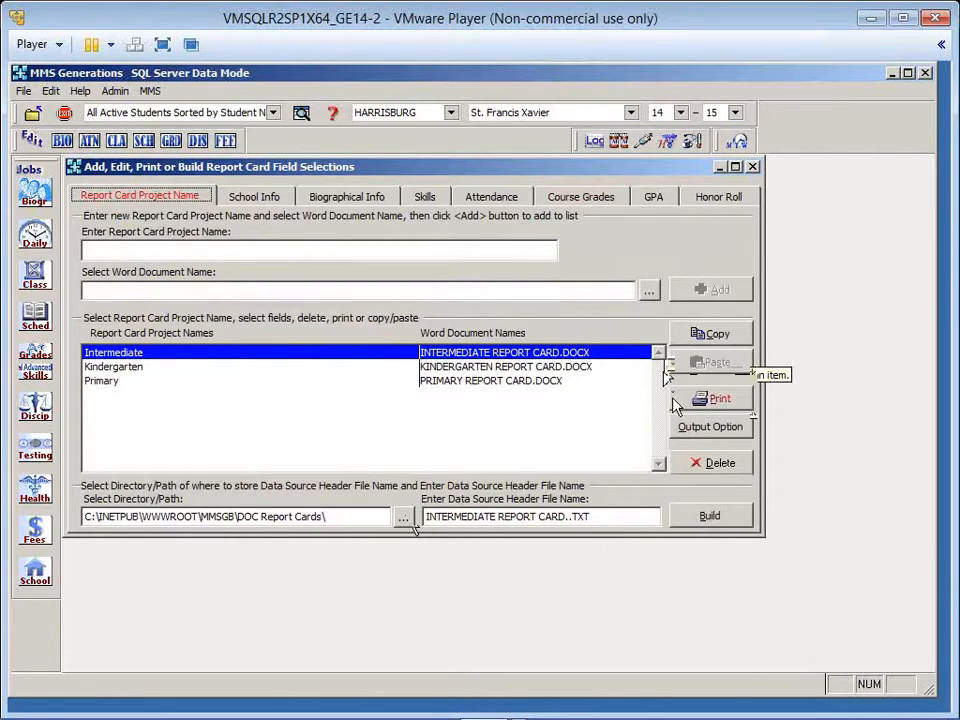
{"action": "left_click", "coordinate": [735, 408]}
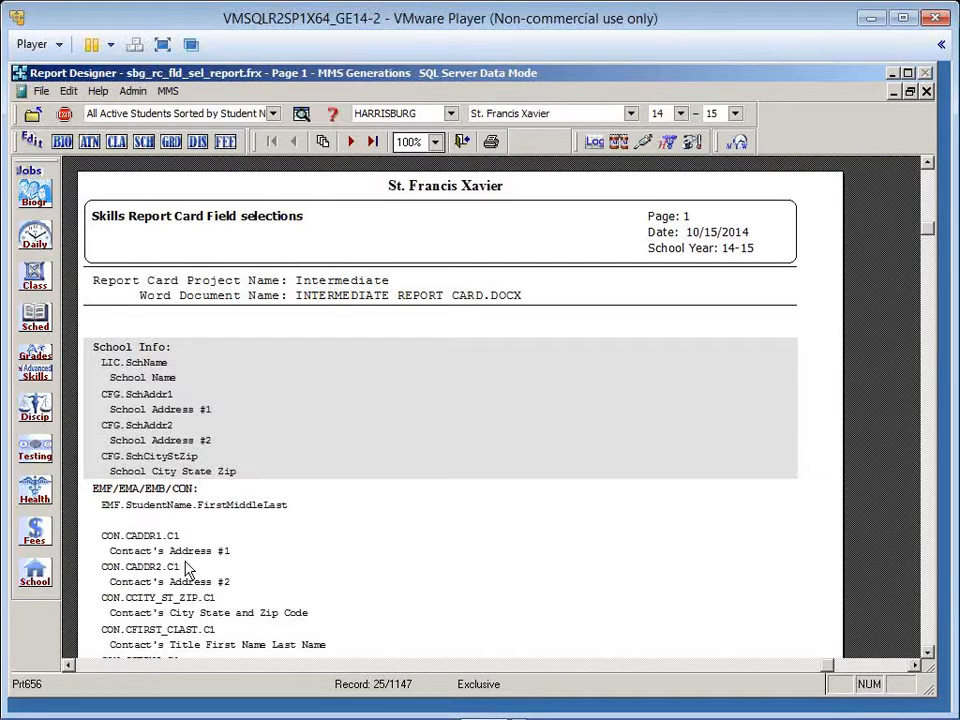
{"action": "scroll", "coordinate": [185, 568], "scroll_direction": "down", "scroll_amount": 1}
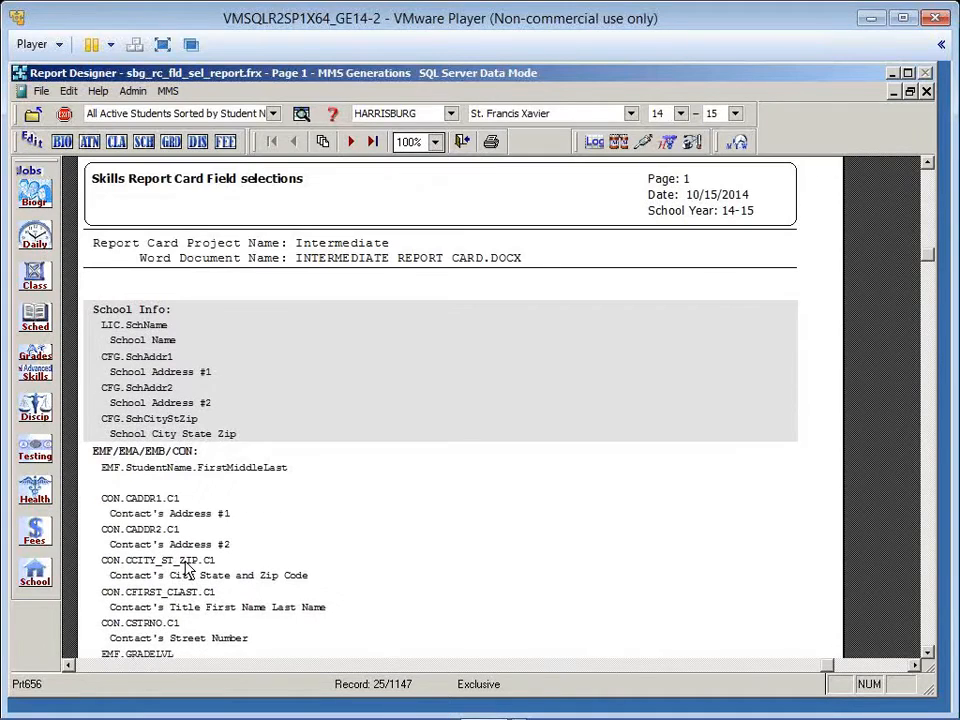
{"action": "scroll", "coordinate": [185, 568], "scroll_direction": "down", "scroll_amount": 1}
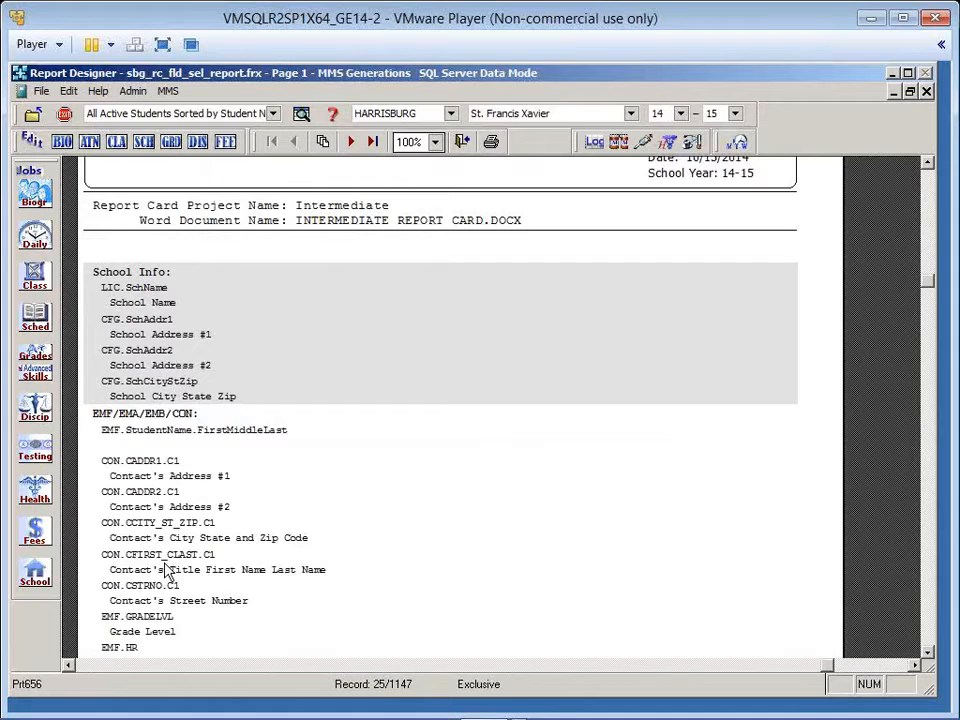
{"action": "scroll", "coordinate": [168, 570], "scroll_direction": "down", "scroll_amount": 5}
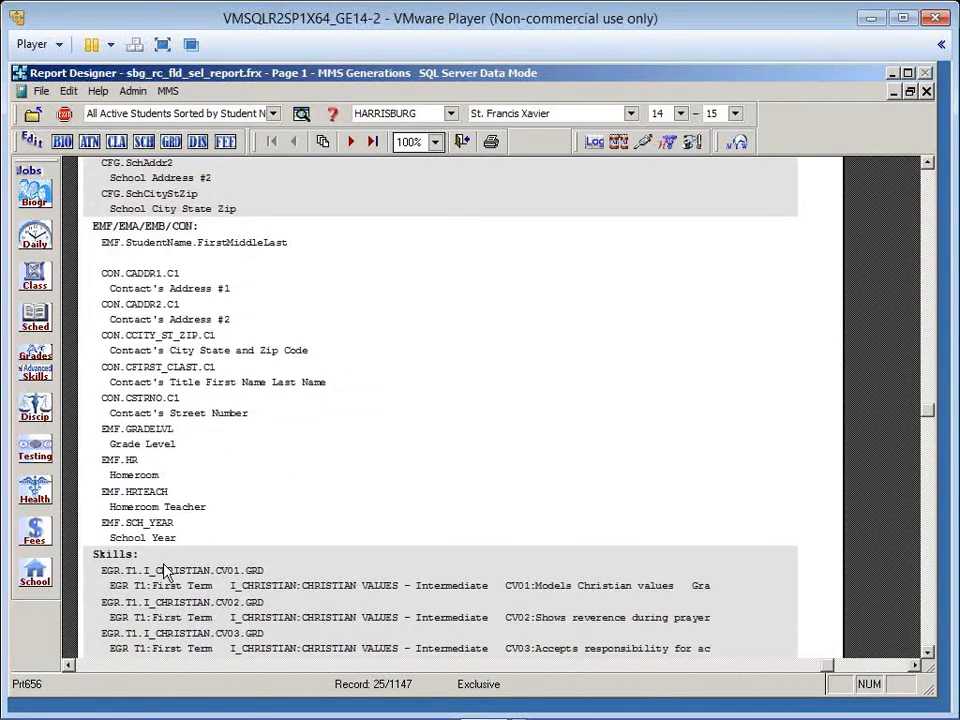
{"action": "scroll", "coordinate": [165, 572], "scroll_direction": "down", "scroll_amount": 4}
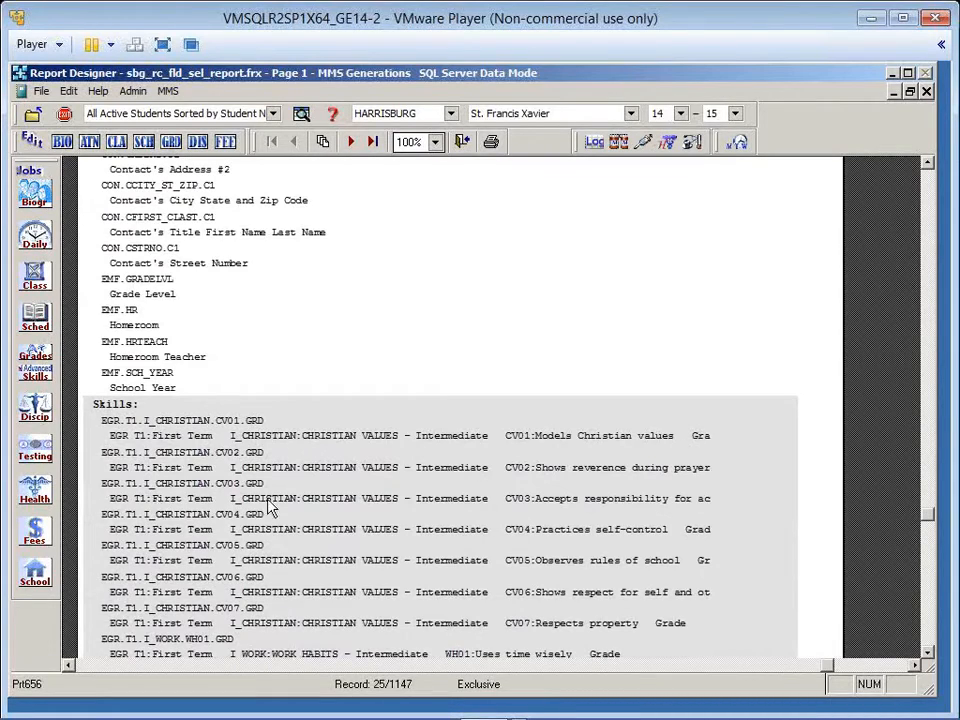
{"action": "left_click", "coordinate": [461, 141]}
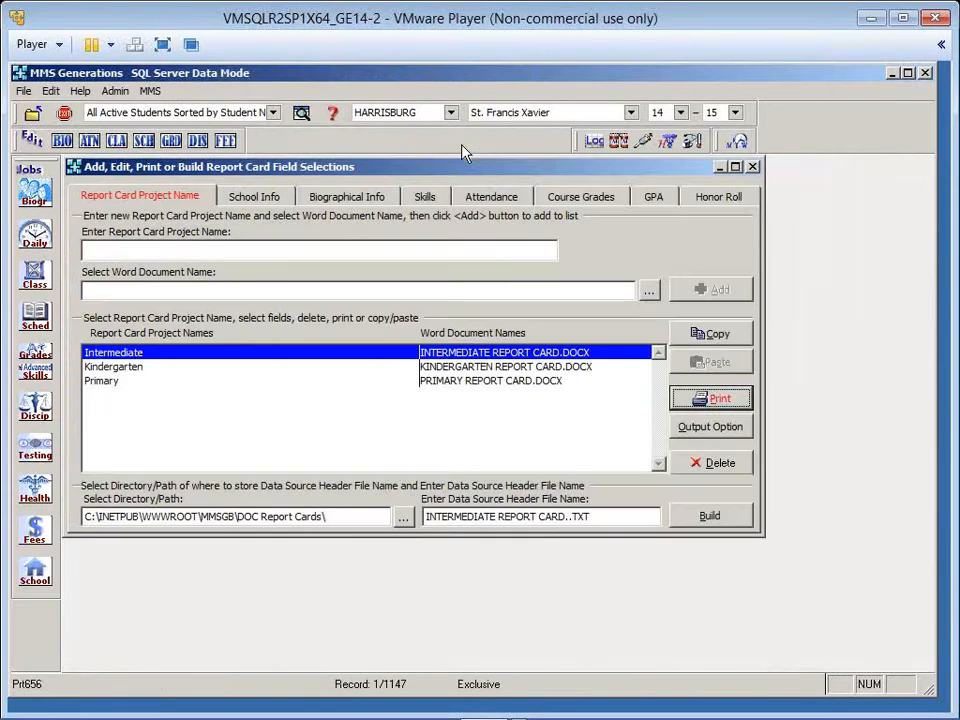
{"action": "left_click", "coordinate": [720, 428]}
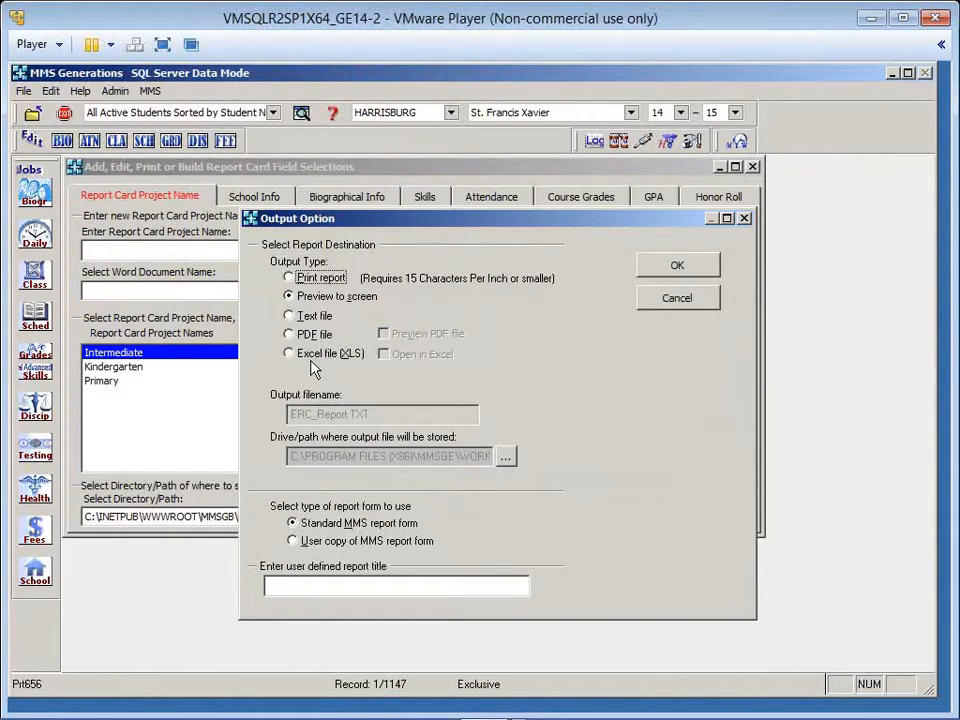
{"action": "left_click", "coordinate": [690, 306]}
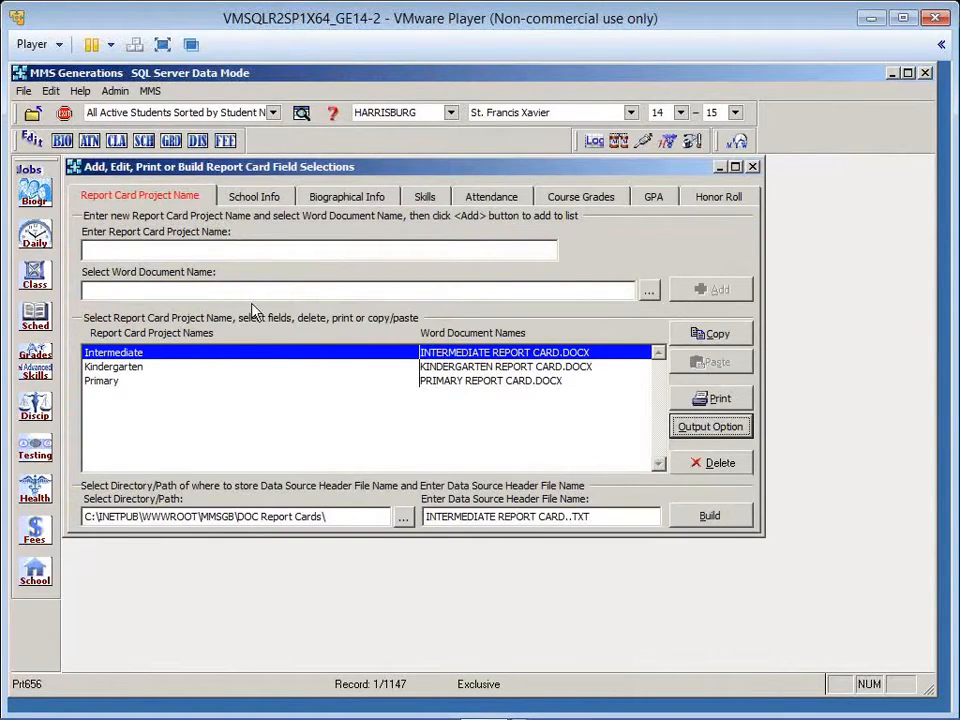
Step: Select the Kindergarten project, and close the report card field selections without saving the Course Grades changes
{"action": "left_click", "coordinate": [176, 367]}
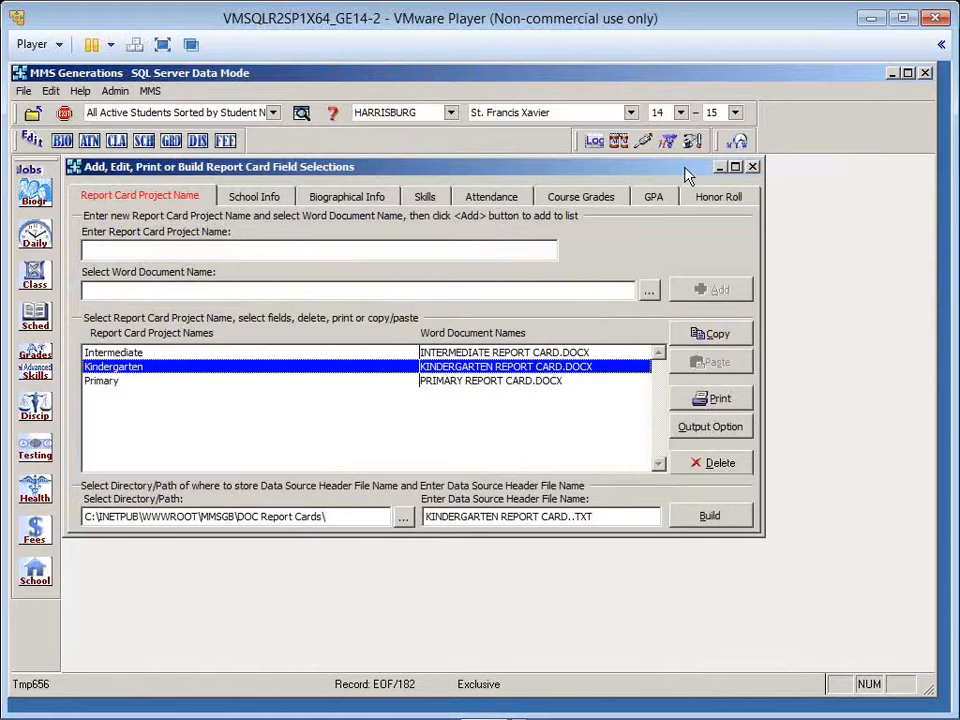
{"action": "left_click", "coordinate": [755, 168]}
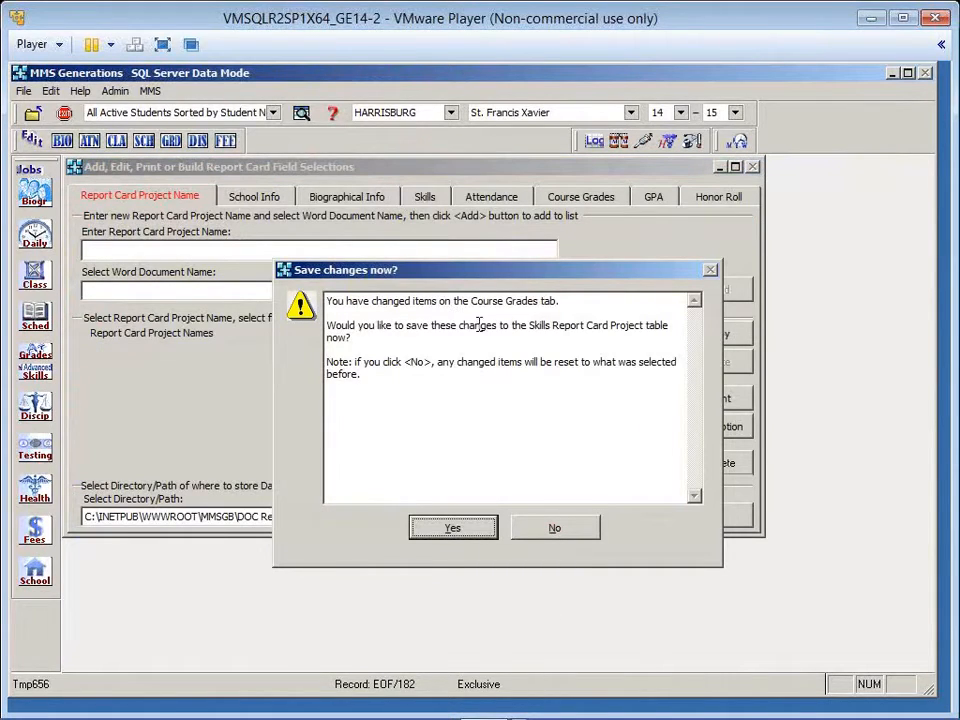
{"action": "left_click", "coordinate": [555, 530]}
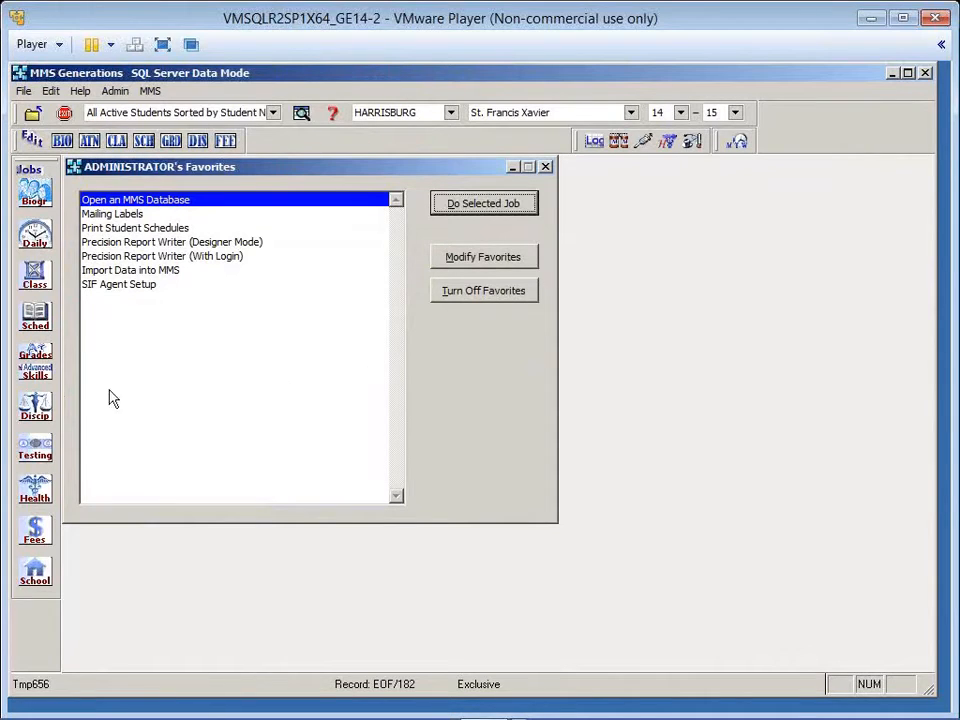
Step: Open the Assign Report Card Name operation for skill grades and select Kindergarten as the report card project to add
{"action": "left_click", "coordinate": [36, 373]}
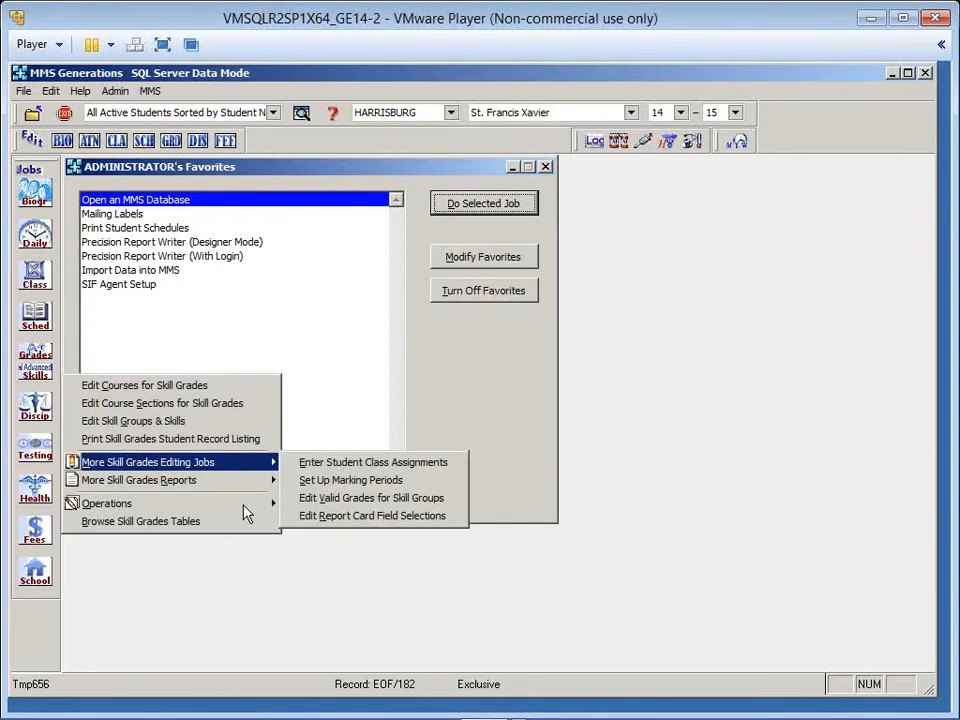
{"action": "mouse_move", "coordinate": [245, 512]}
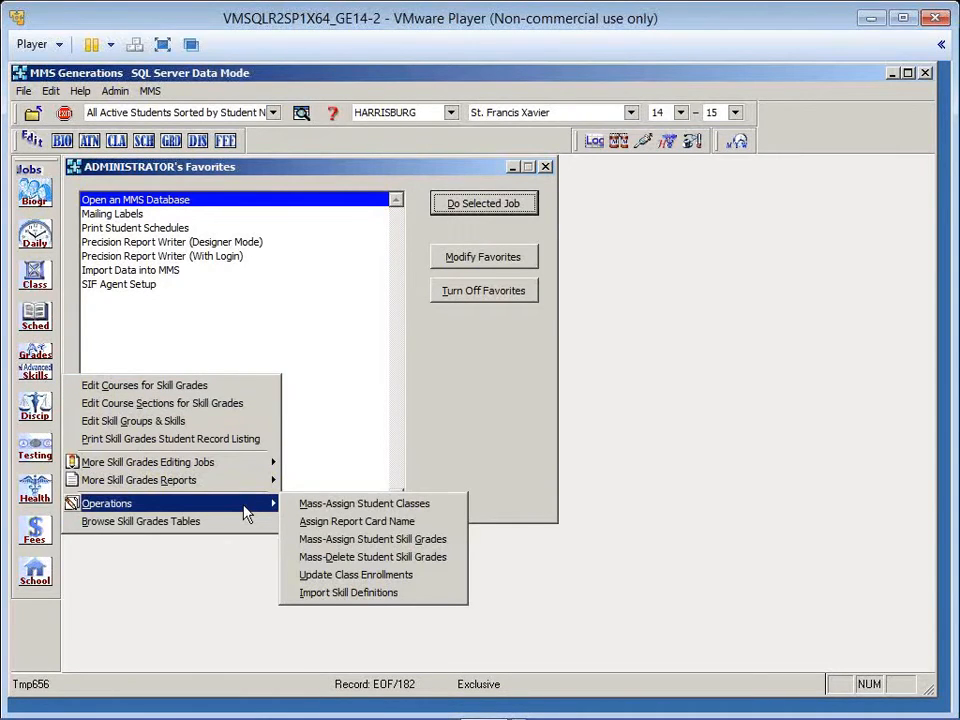
{"action": "left_click", "coordinate": [352, 524]}
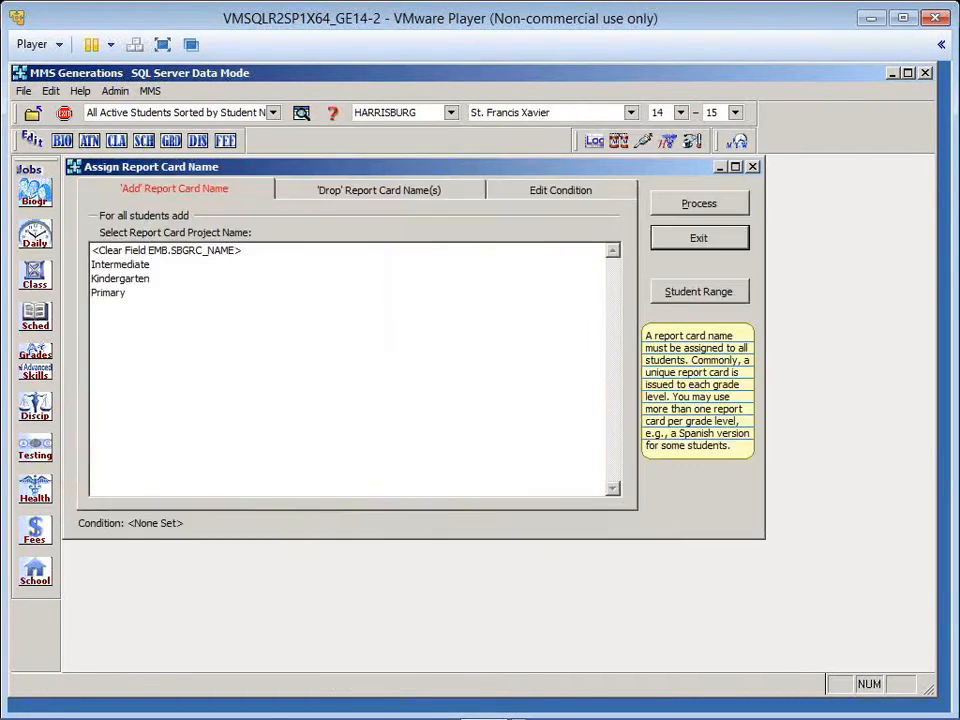
{"action": "left_click", "coordinate": [134, 266]}
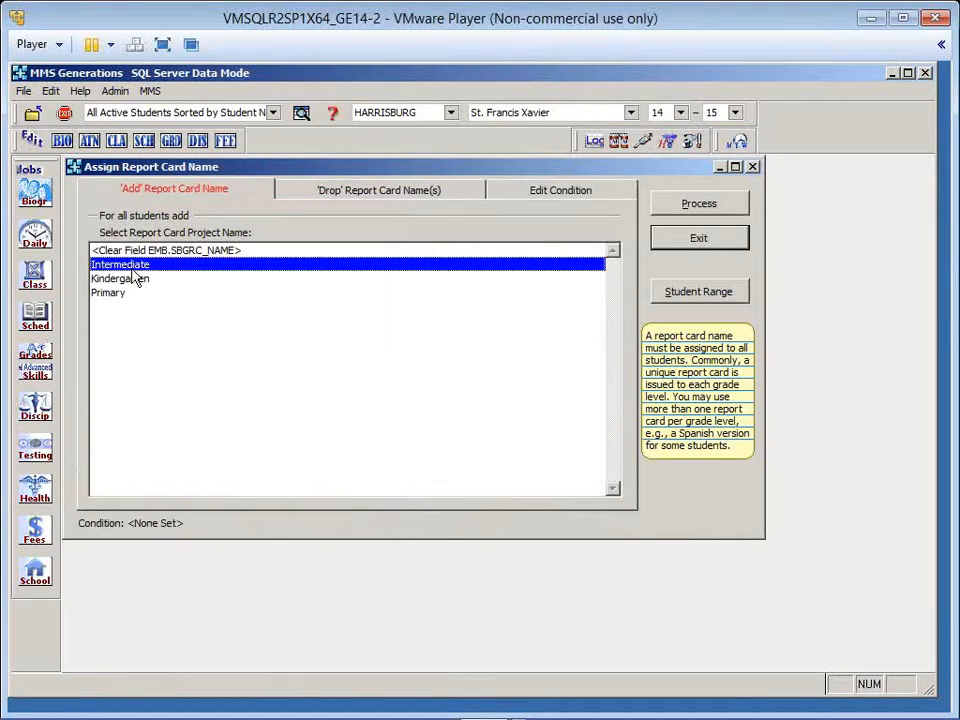
{"action": "left_click", "coordinate": [122, 281]}
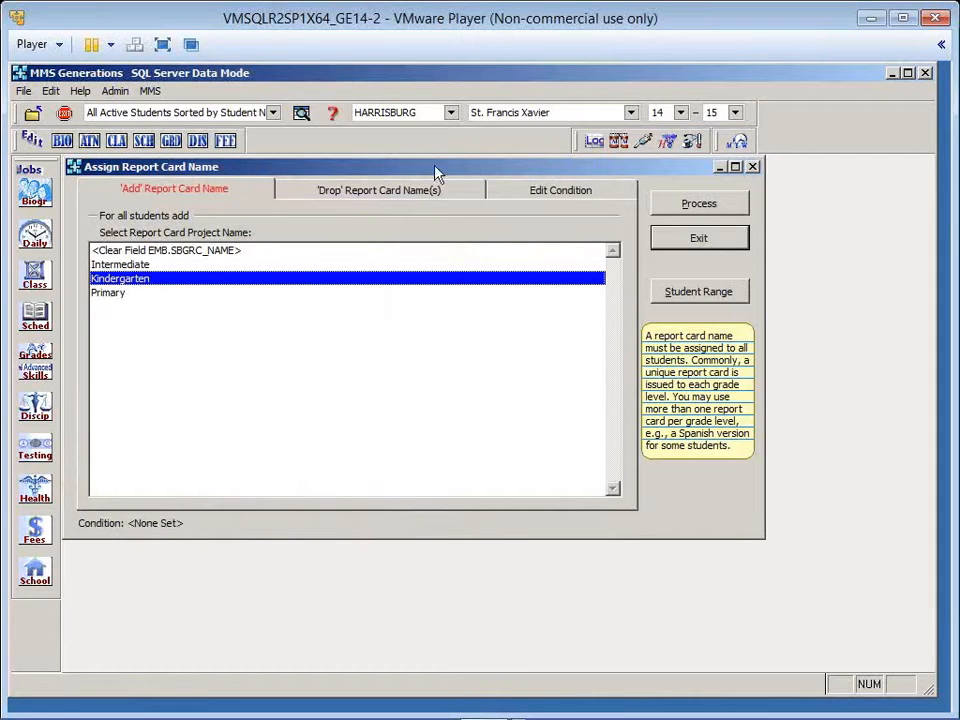
Step: Set the assignment condition to field HR Equal to K and apply it
{"action": "left_click", "coordinate": [574, 197]}
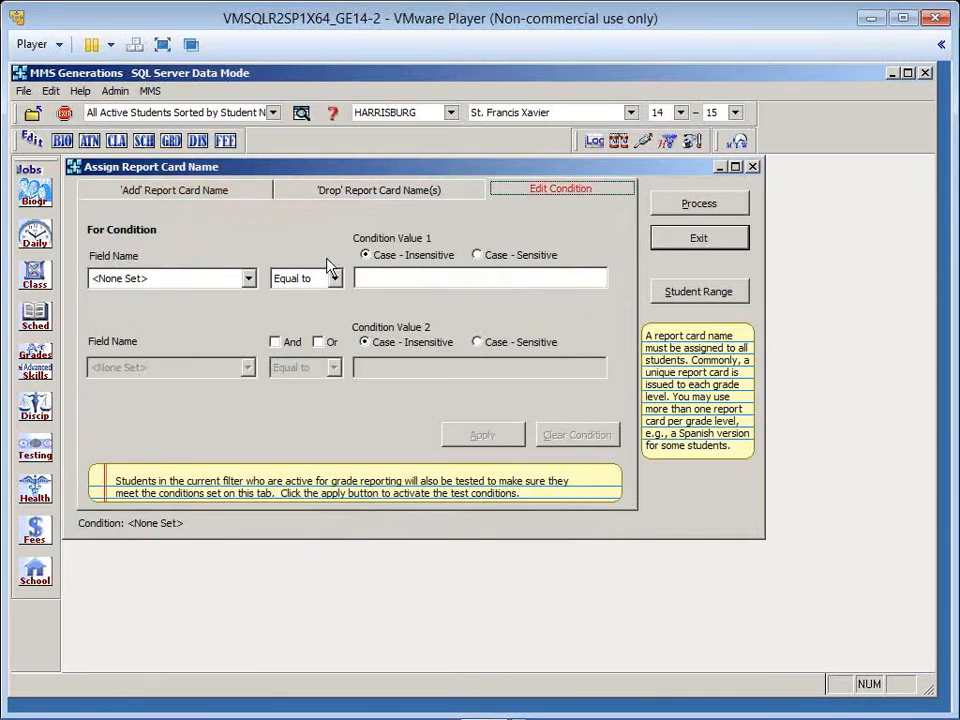
{"action": "left_click", "coordinate": [249, 280]}
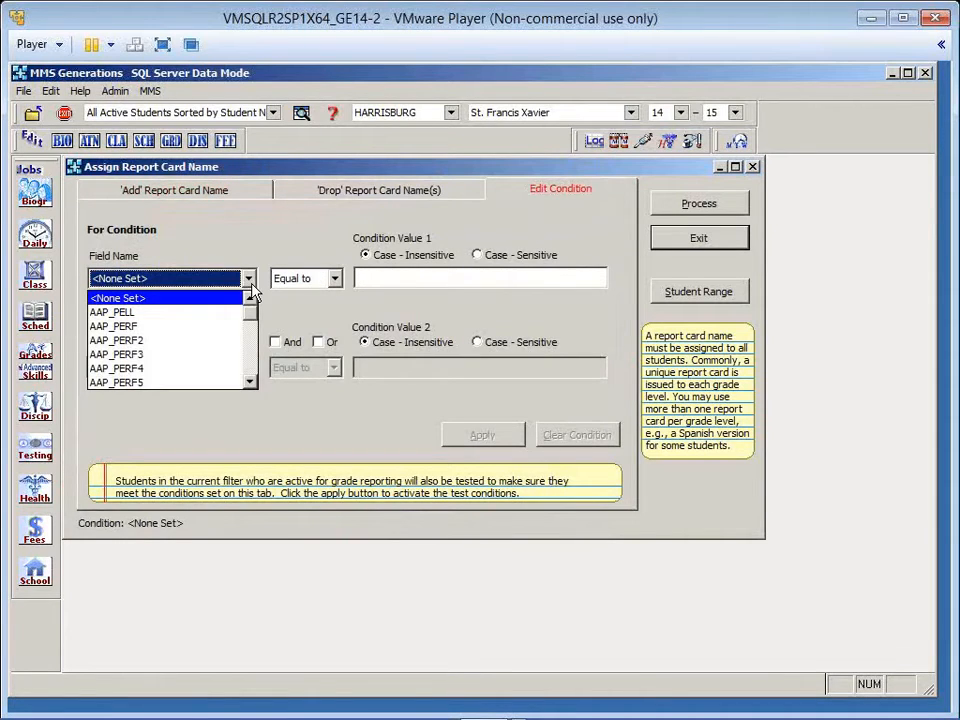
{"action": "key", "text": "h"}
{"action": "left_click", "coordinate": [252, 283]}
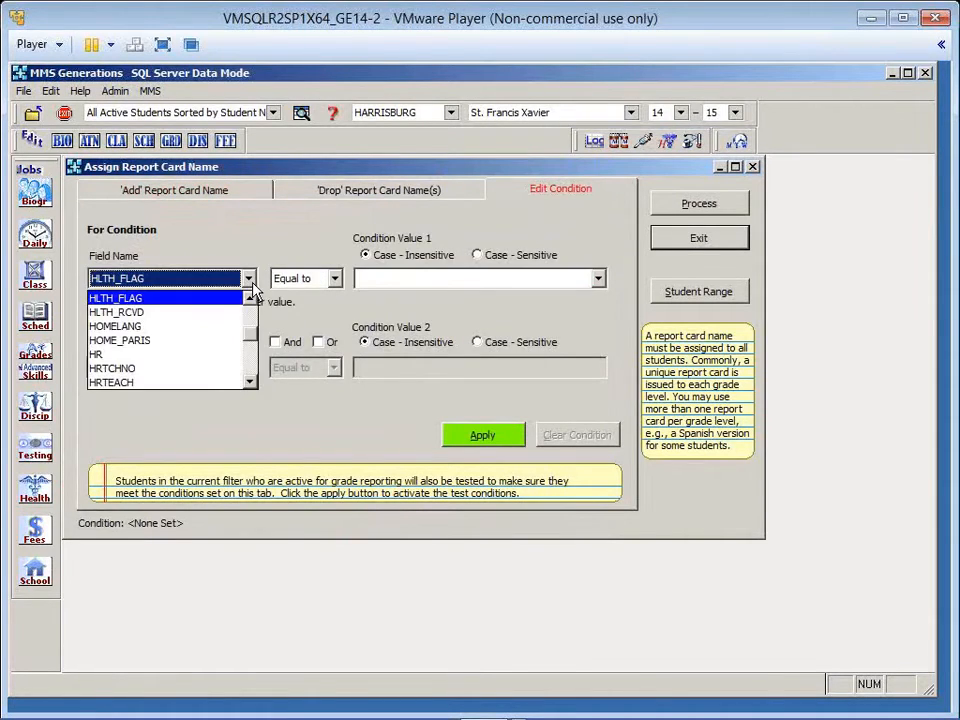
{"action": "left_click", "coordinate": [198, 356]}
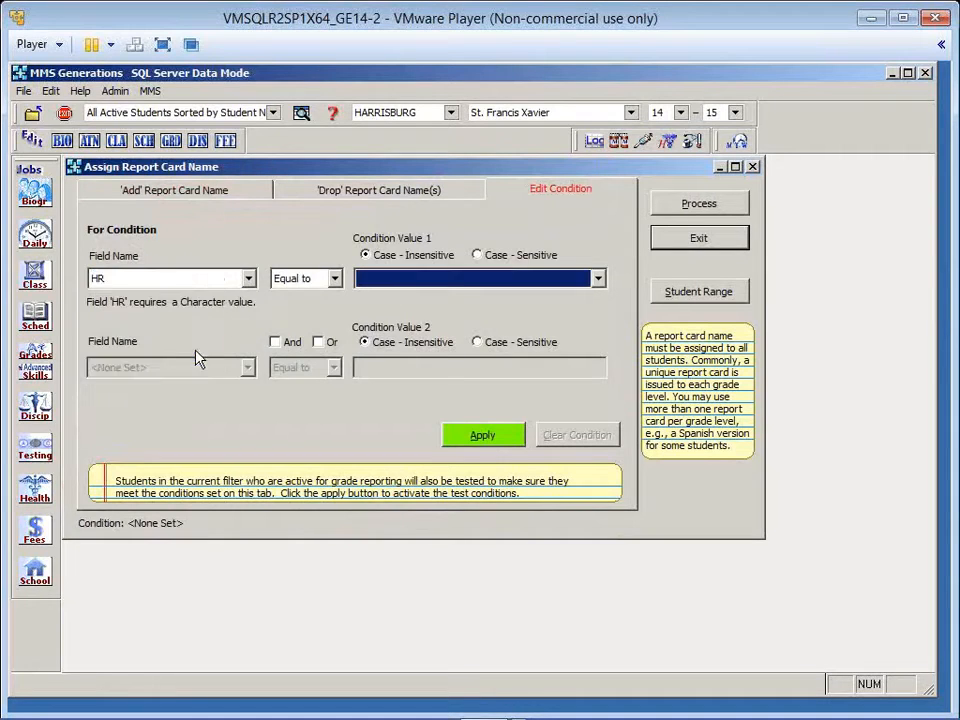
{"action": "left_click", "coordinate": [599, 280]}
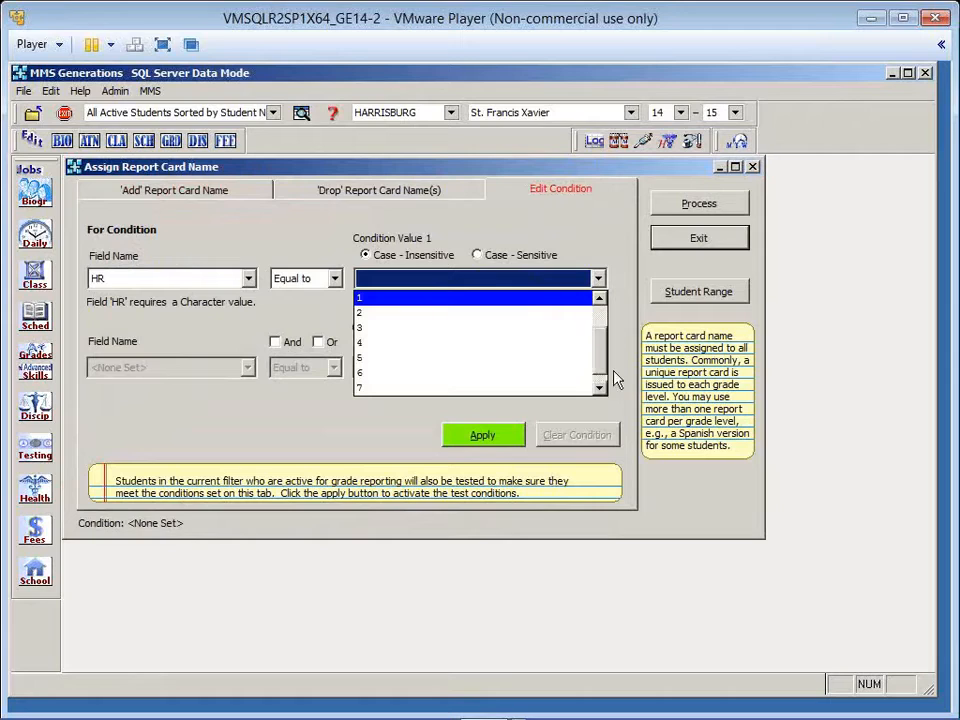
{"action": "scroll", "coordinate": [564, 390], "scroll_direction": "down", "scroll_amount": 2}
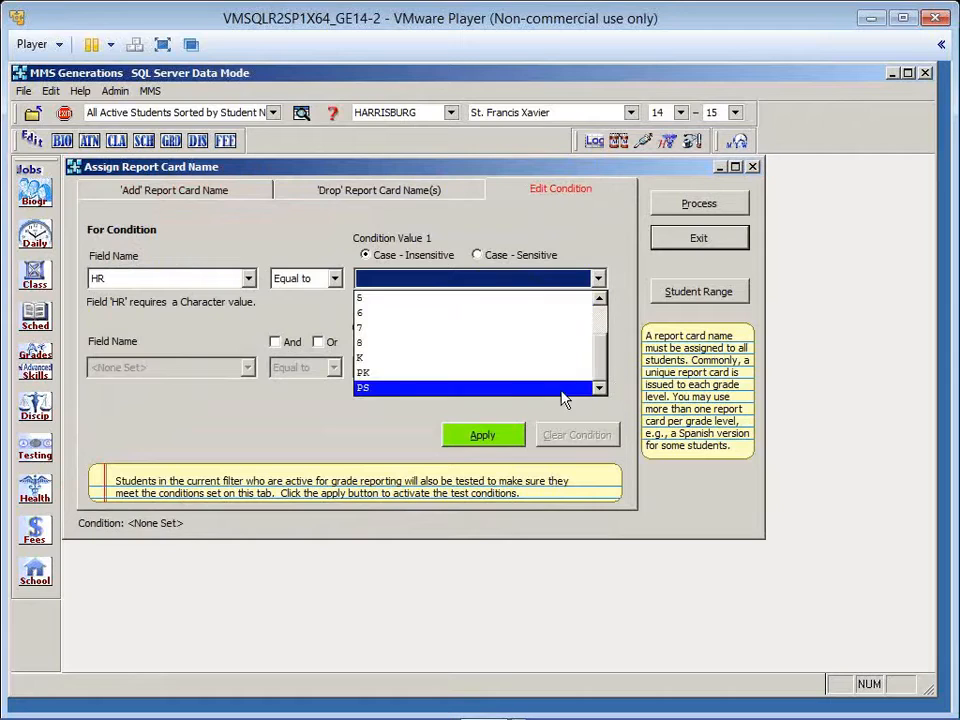
{"action": "left_click", "coordinate": [469, 366]}
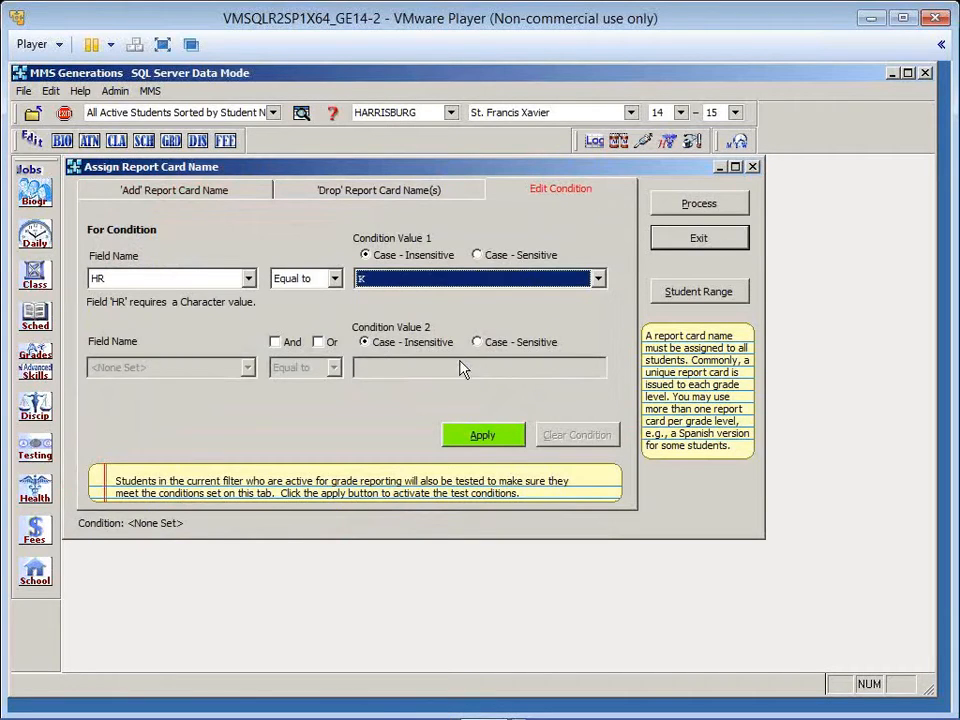
{"action": "left_click", "coordinate": [497, 440]}
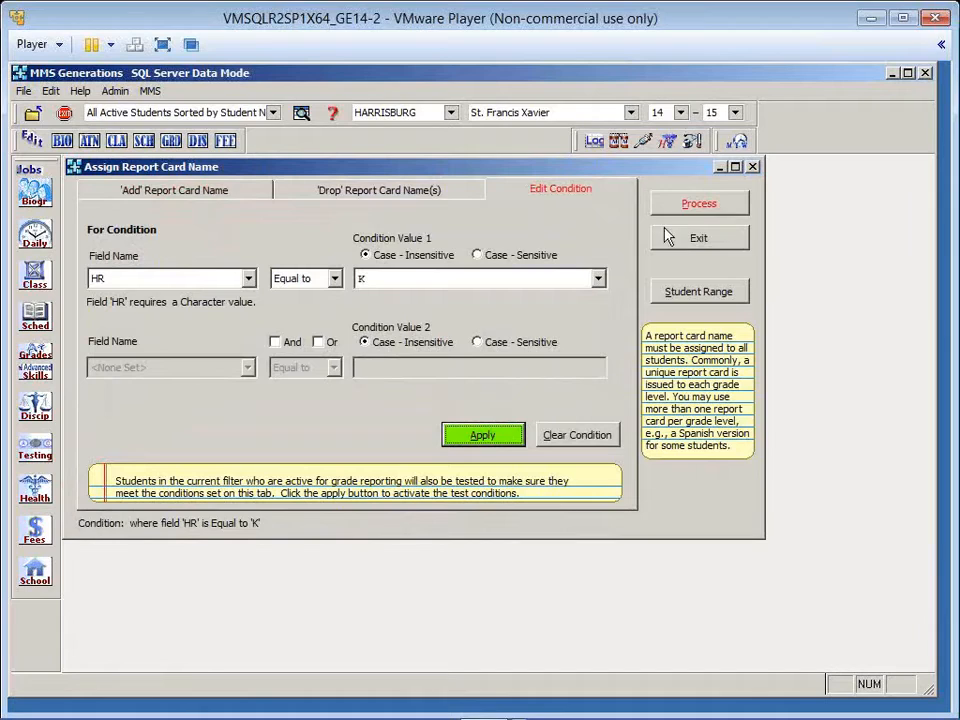
Step: Clear the assignment condition on field HR and return to the list of report card projects to add
{"action": "left_click", "coordinate": [189, 191]}
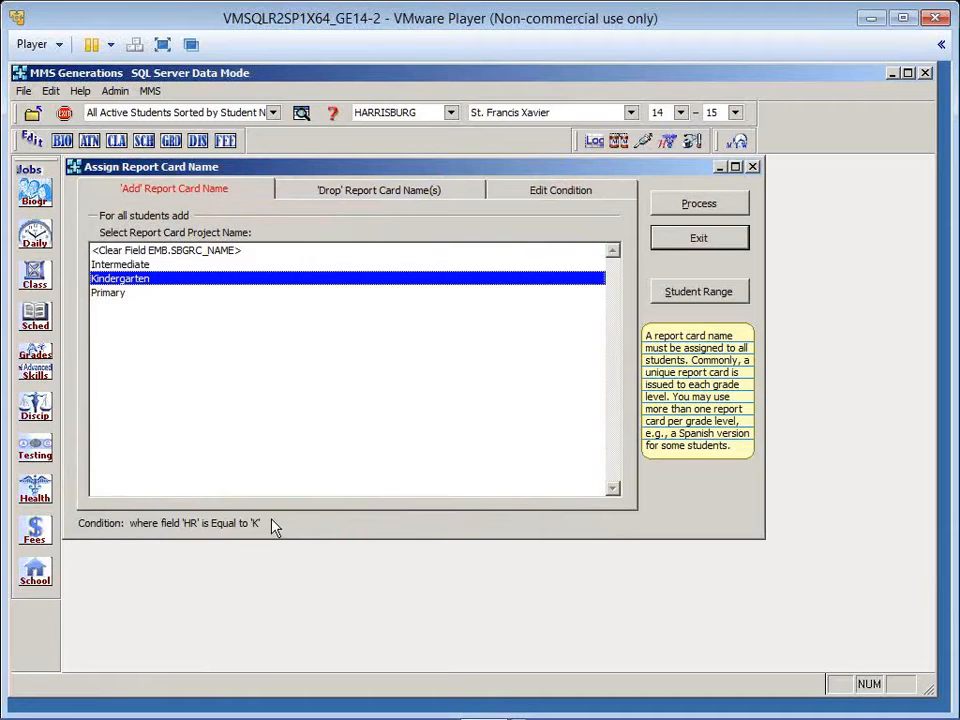
{"action": "left_click", "coordinate": [560, 190]}
{"action": "left_click", "coordinate": [557, 443]}
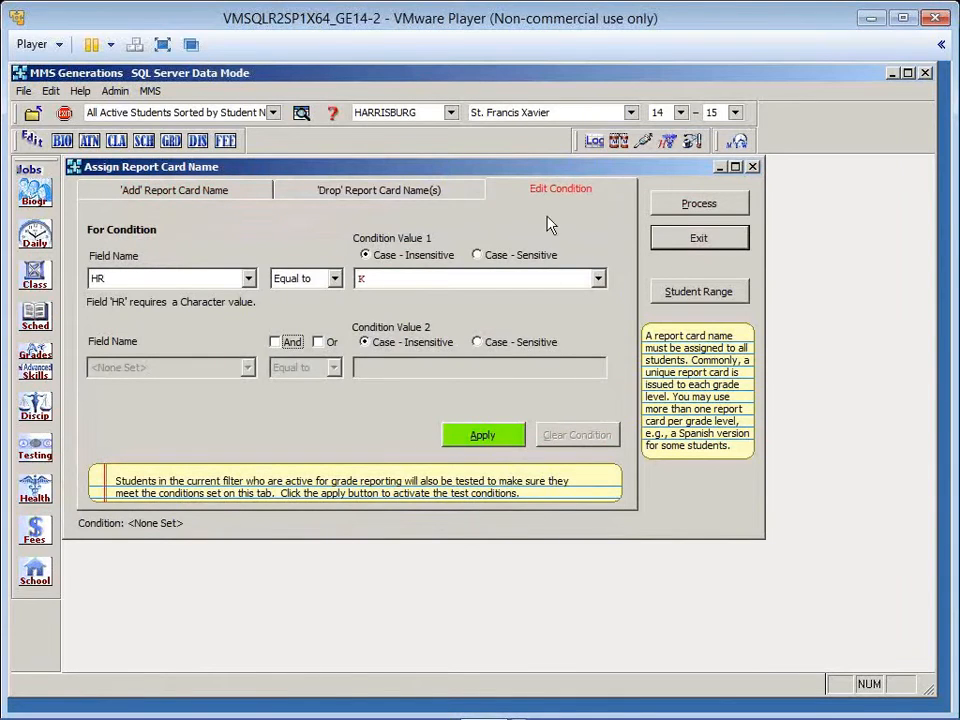
{"action": "left_click", "coordinate": [231, 189]}
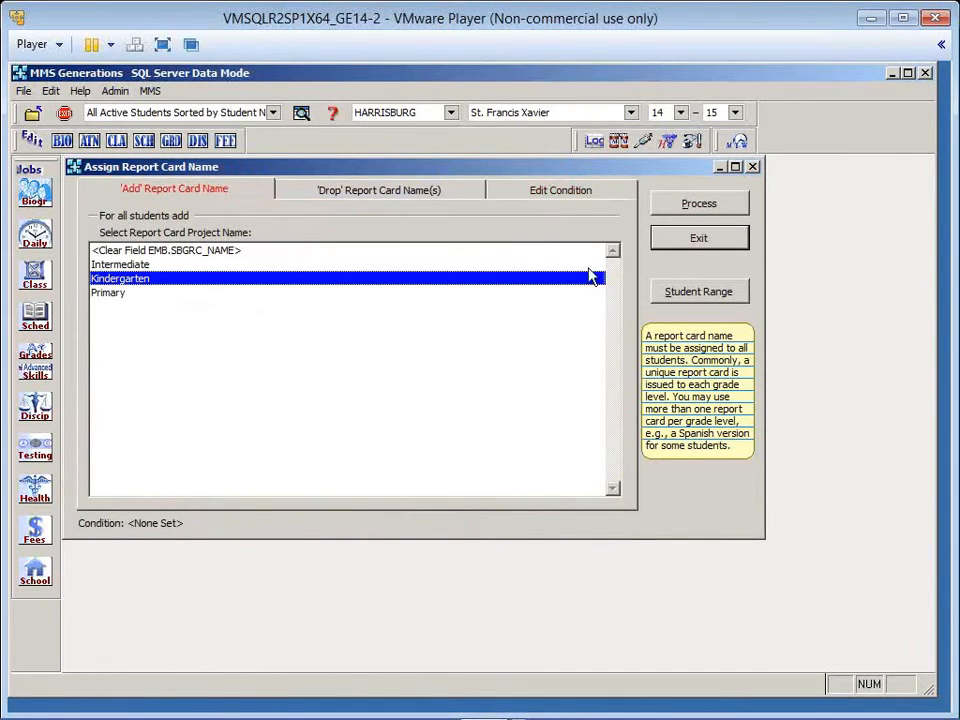
Step: Open the student range selection, sort the students by HR, and jump to the first homeroom K student
{"action": "left_click", "coordinate": [690, 295]}
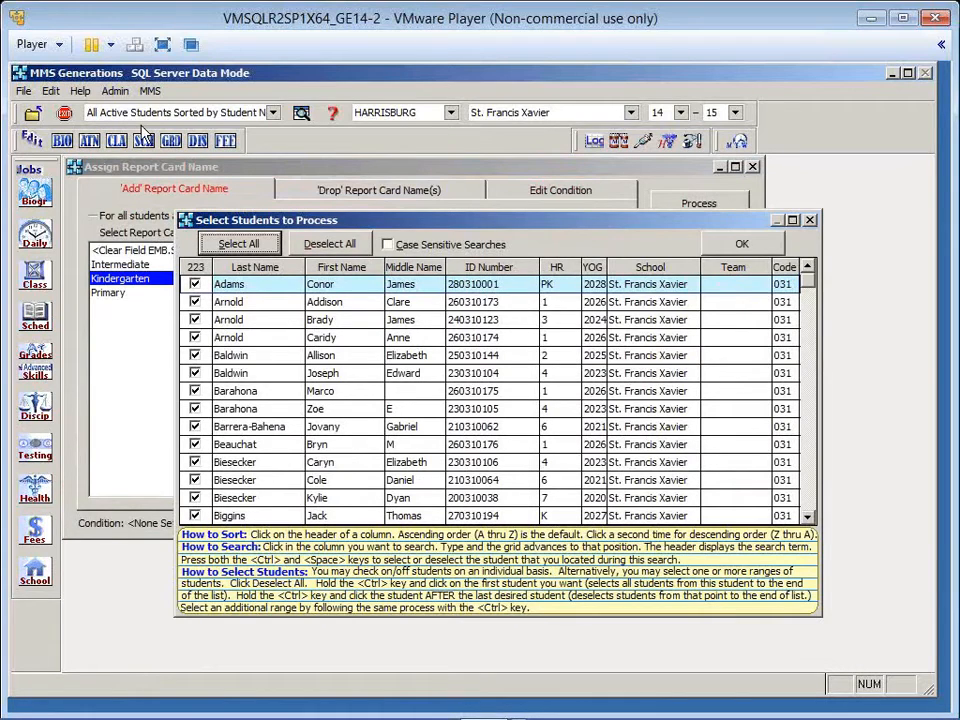
{"action": "left_click", "coordinate": [555, 268]}
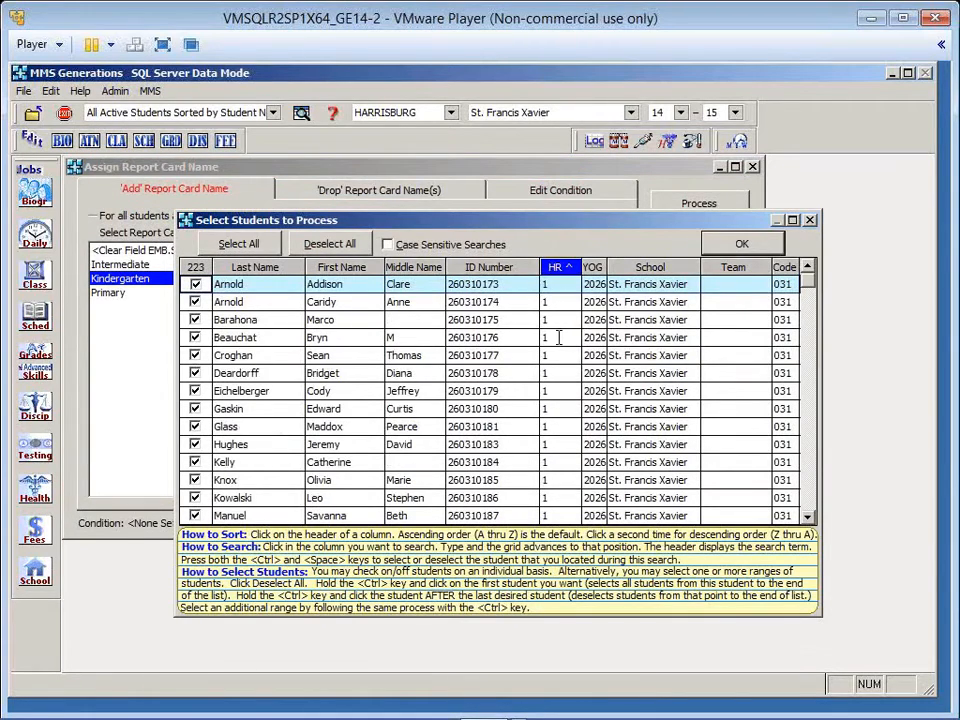
{"action": "left_click", "coordinate": [553, 337]}
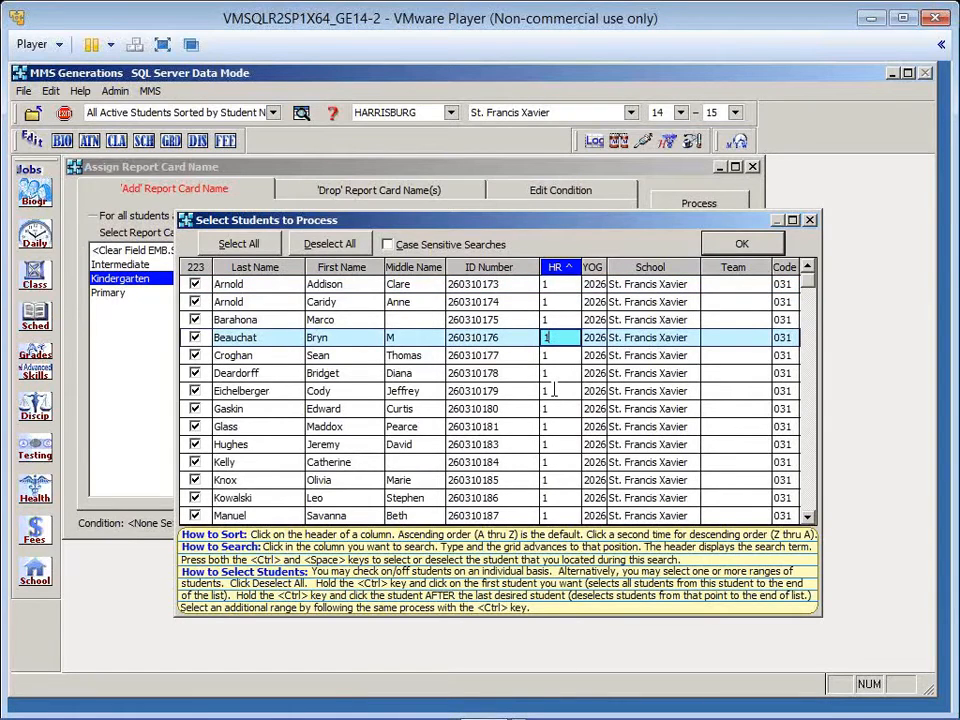
{"action": "type", "text": "k"}
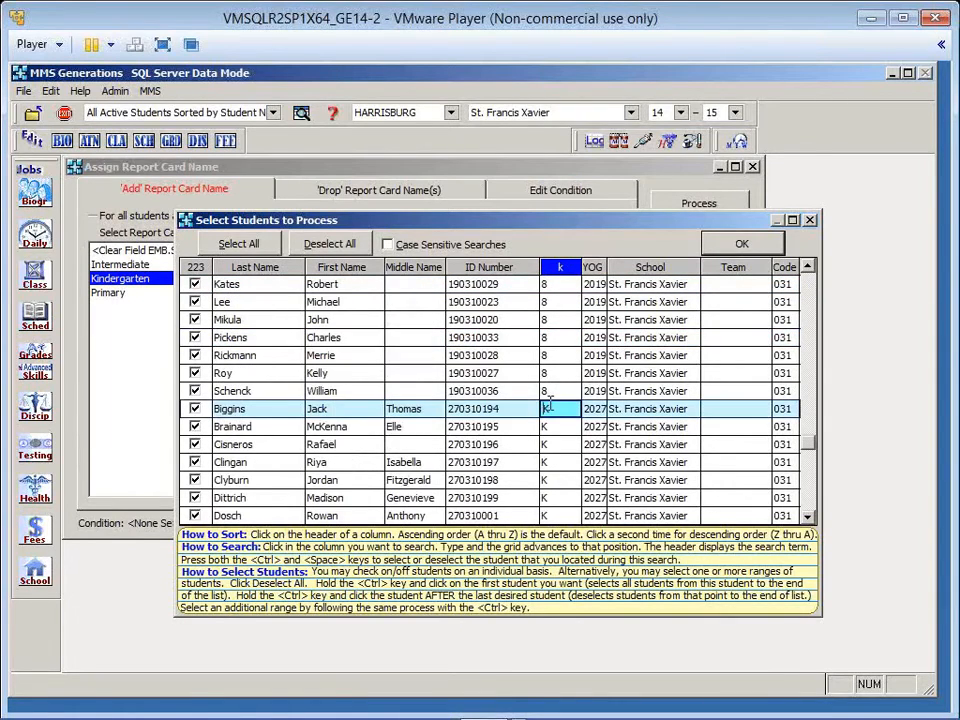
Step: Limit the students to process to the homeroom K range only, and exit Assign Report Card Name without processing
{"action": "left_click", "coordinate": [326, 248]}
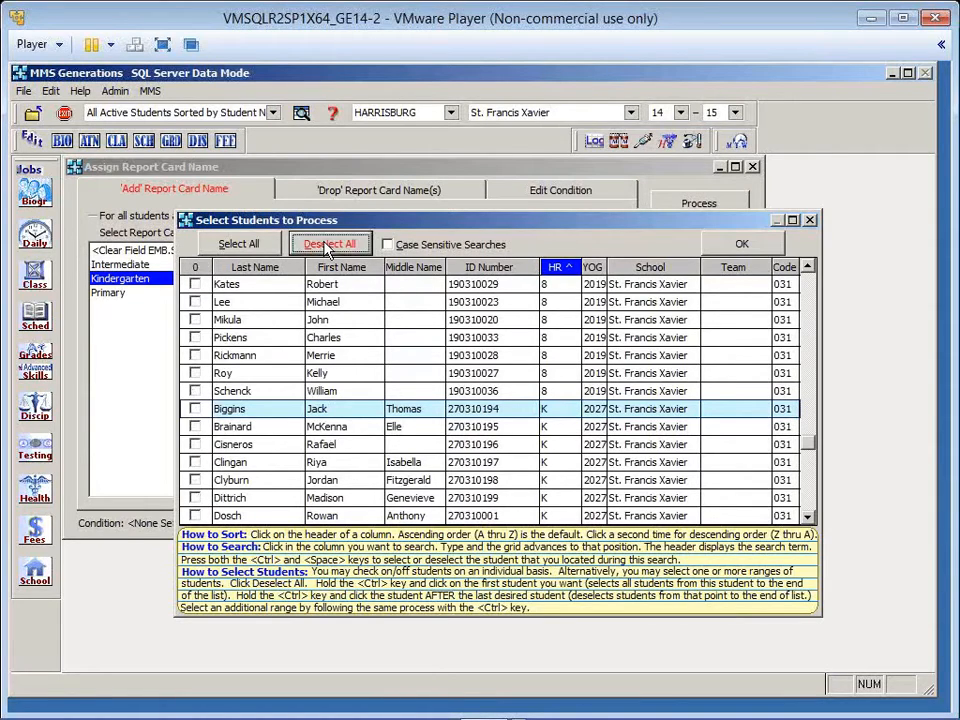
{"action": "left_click", "coordinate": [195, 410], "text": "ctrl"}
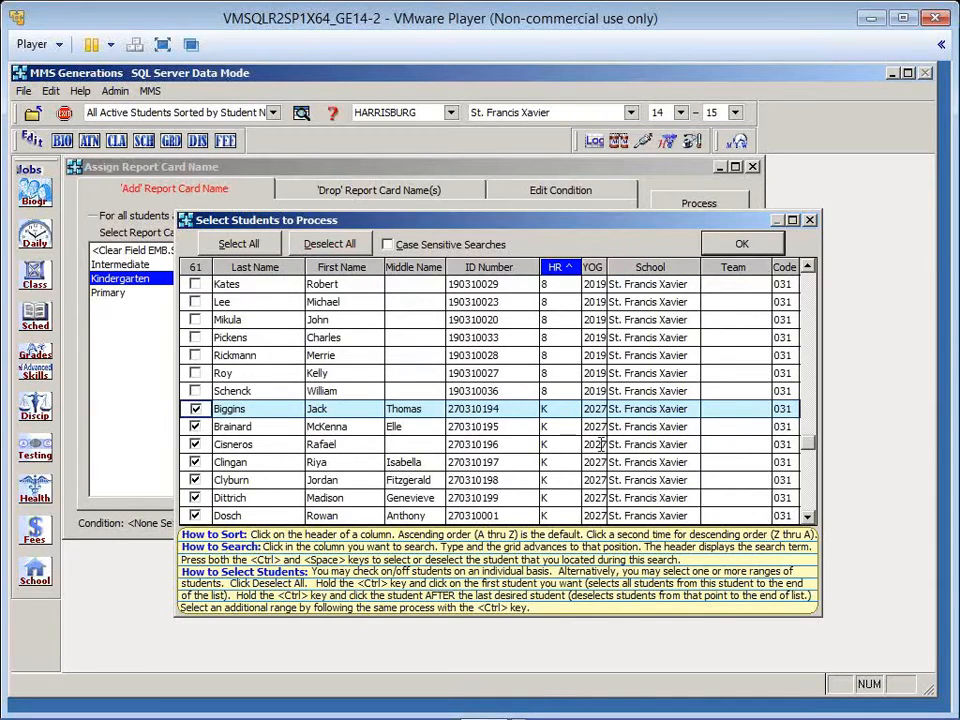
{"action": "left_click", "coordinate": [568, 462]}
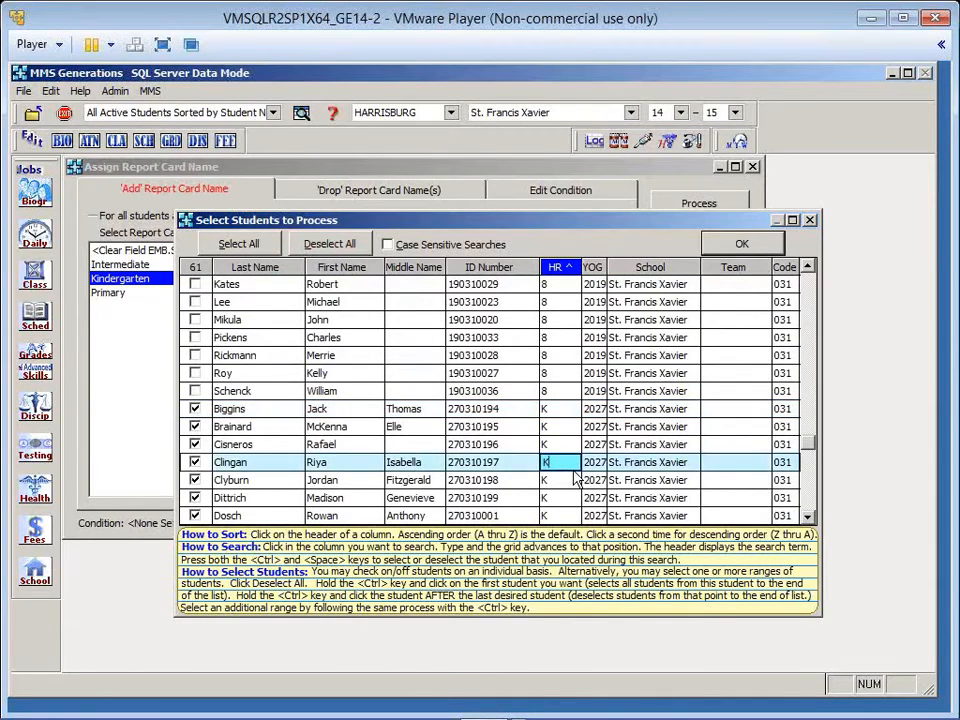
{"action": "type", "text": "p"}
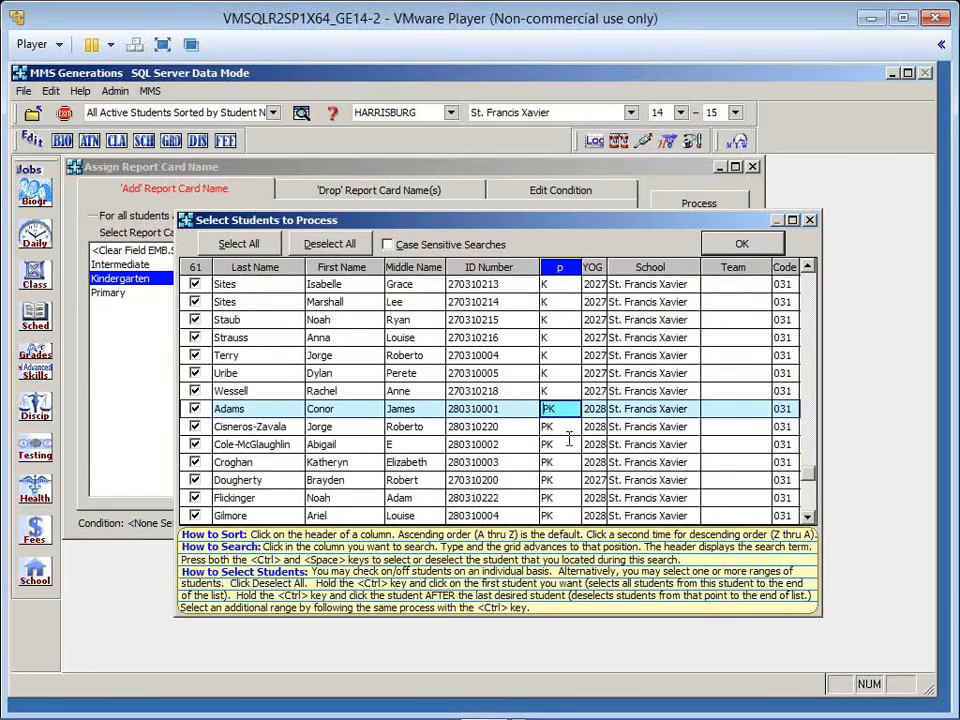
{"action": "left_click", "coordinate": [196, 410], "text": "ctrl"}
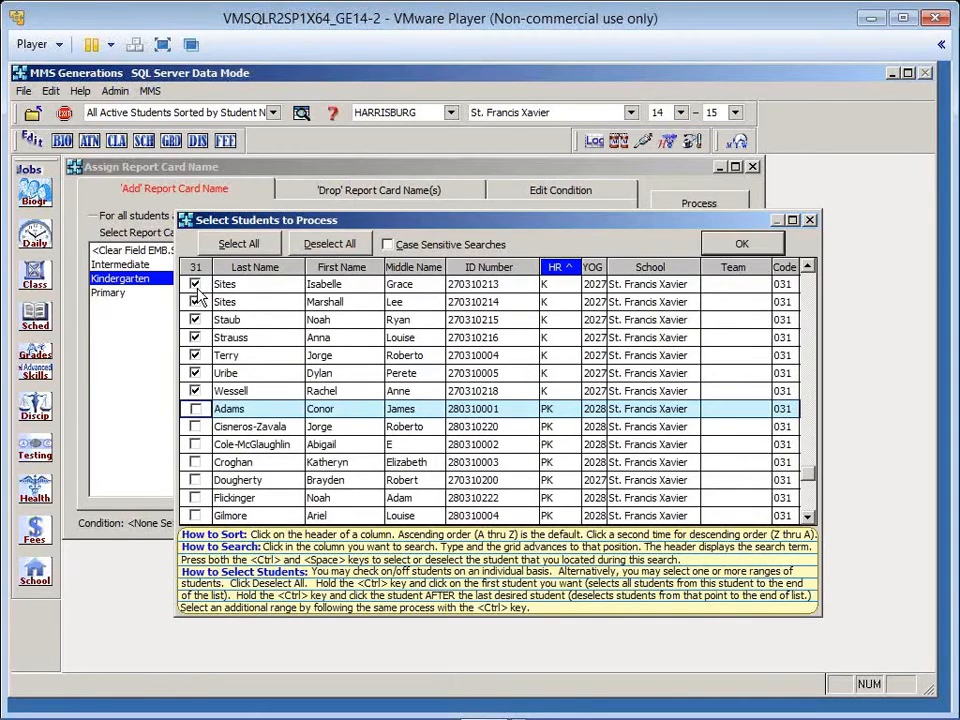
{"action": "left_click", "coordinate": [738, 244]}
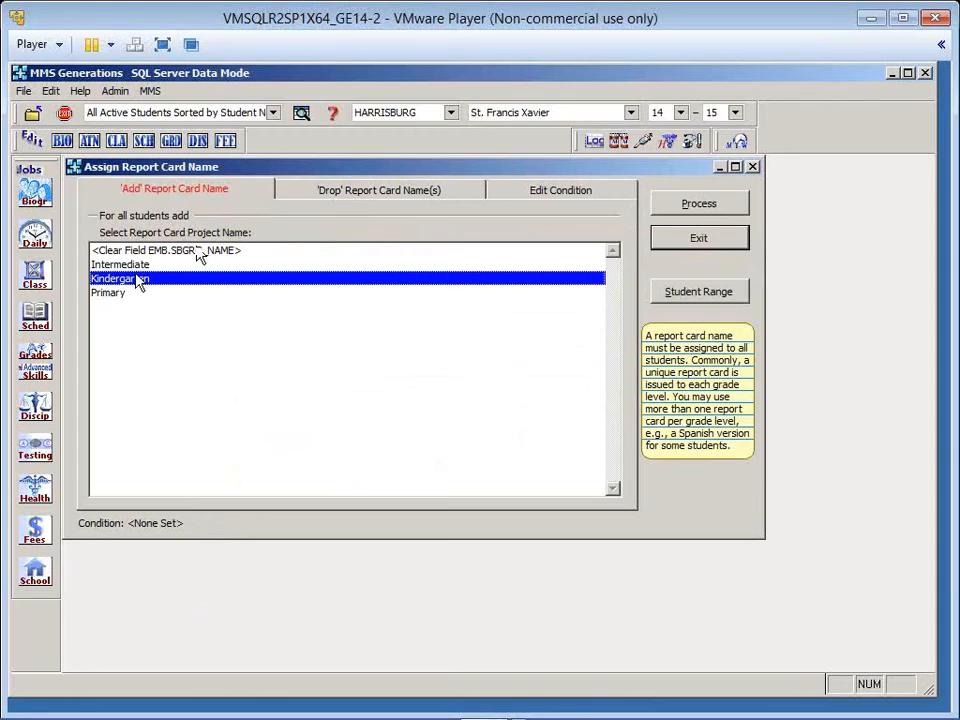
{"action": "left_click", "coordinate": [700, 245]}
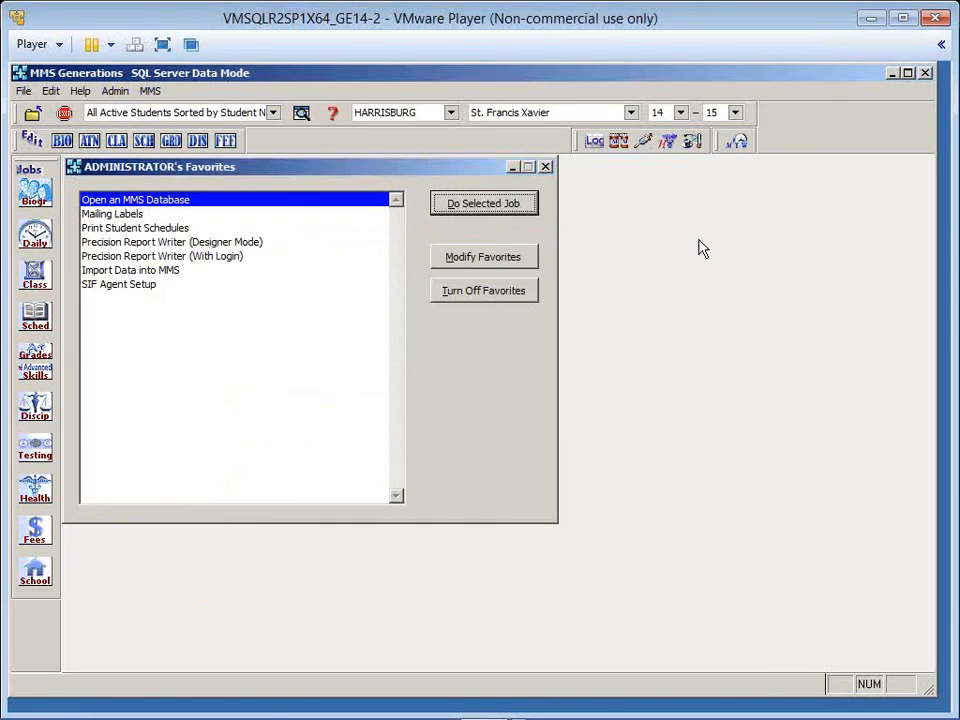
Step: Open the Biographical List by Field report and choose SBGRC_NAME as the field for the list
{"action": "left_click", "coordinate": [37, 195]}
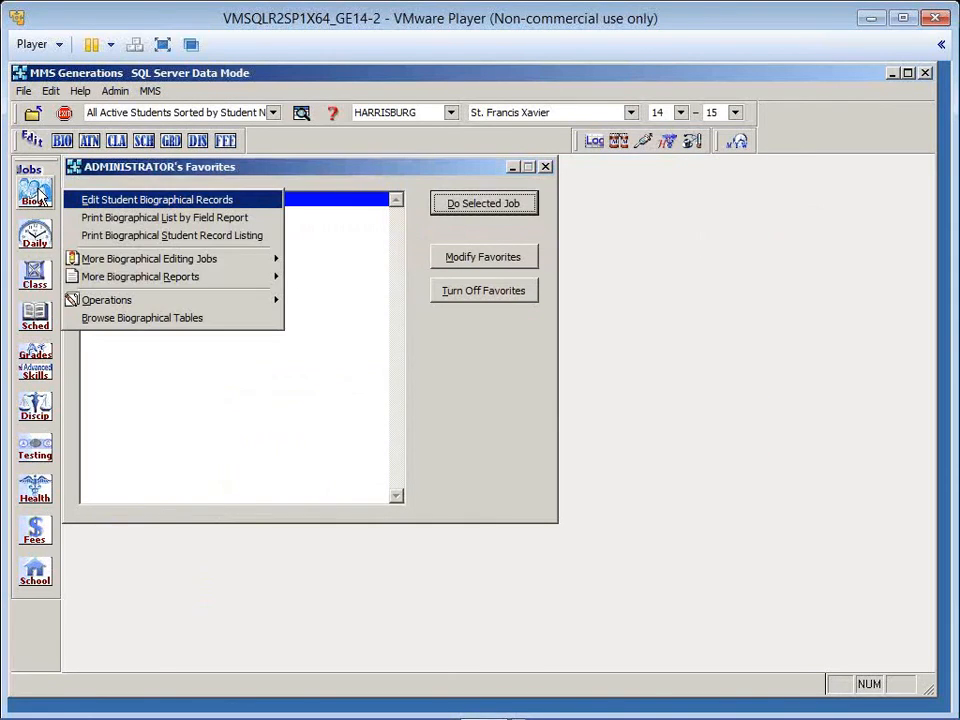
{"action": "left_click", "coordinate": [103, 219]}
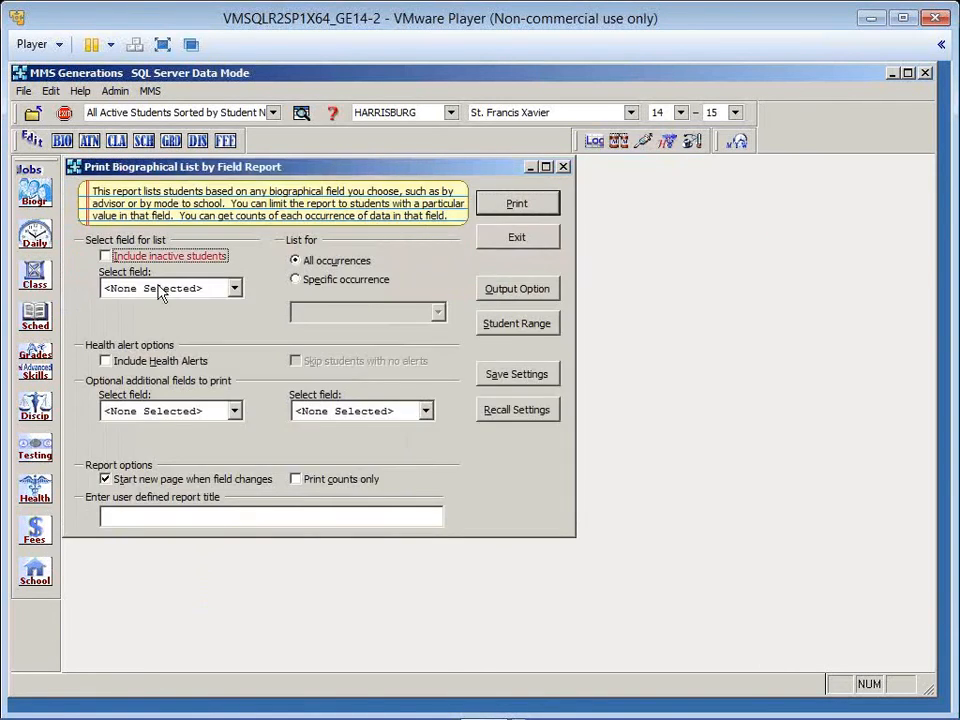
{"action": "left_click", "coordinate": [160, 289]}
{"action": "type", "text": "sb"}
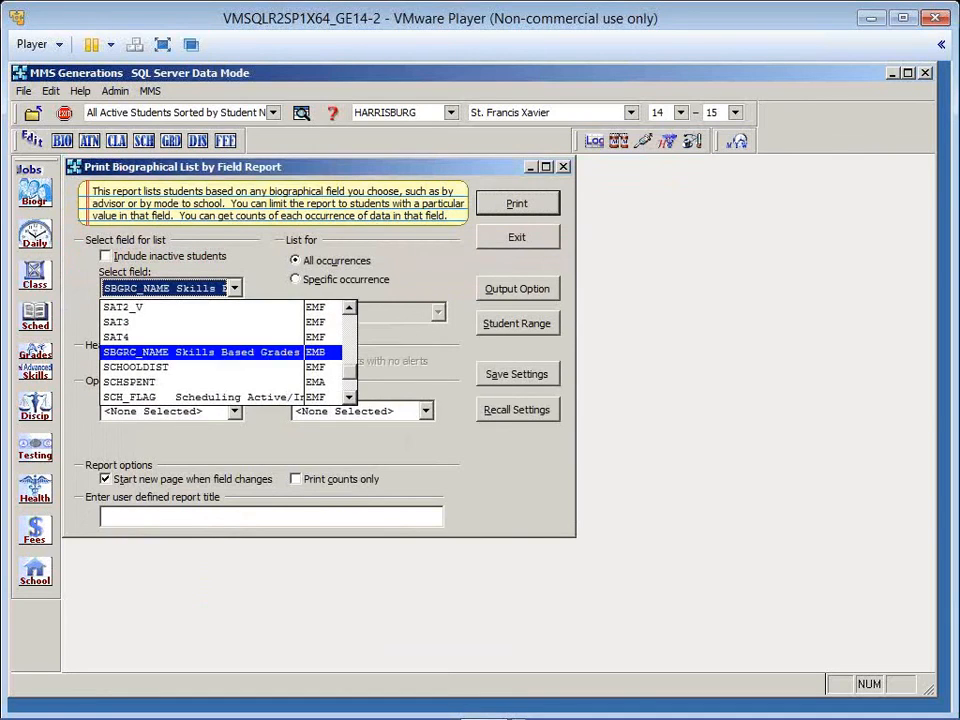
{"action": "left_click", "coordinate": [150, 353]}
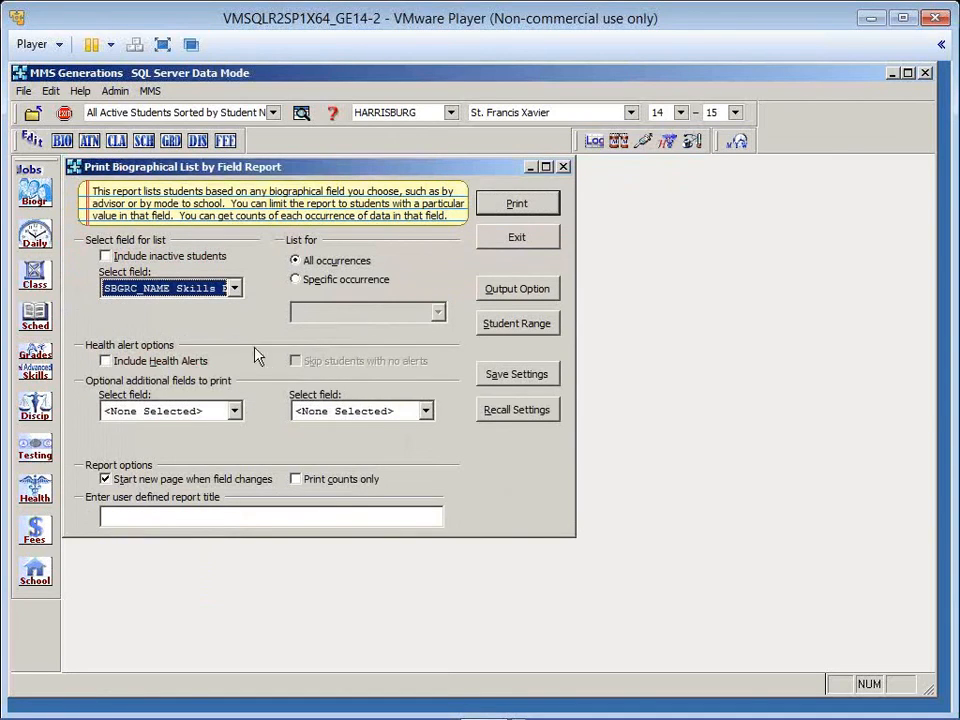
{"action": "left_click", "coordinate": [236, 288]}
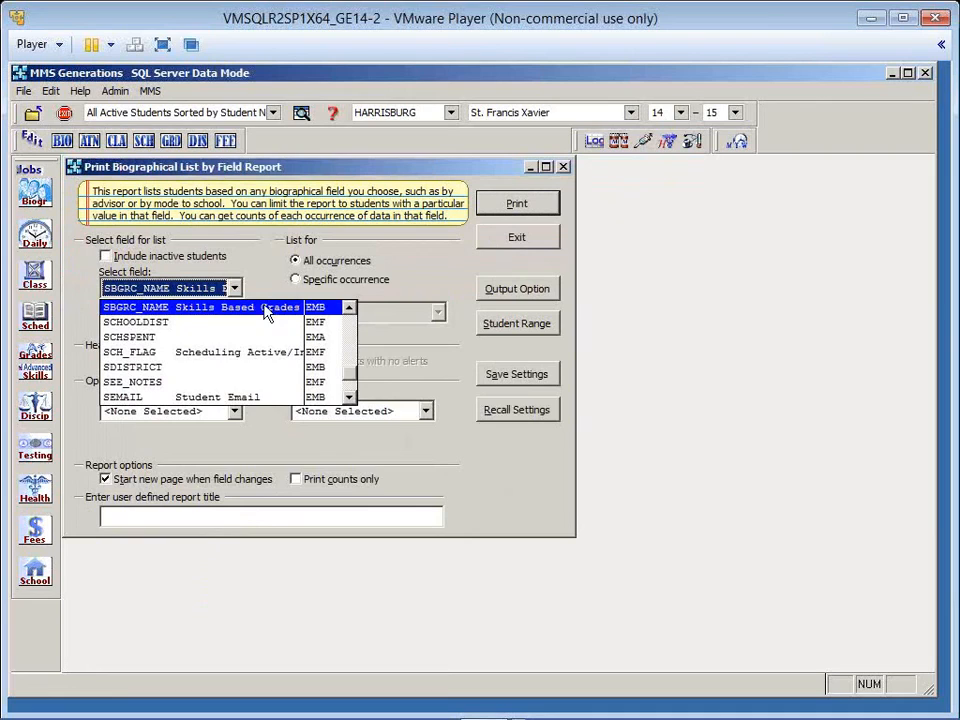
{"action": "left_click", "coordinate": [276, 274]}
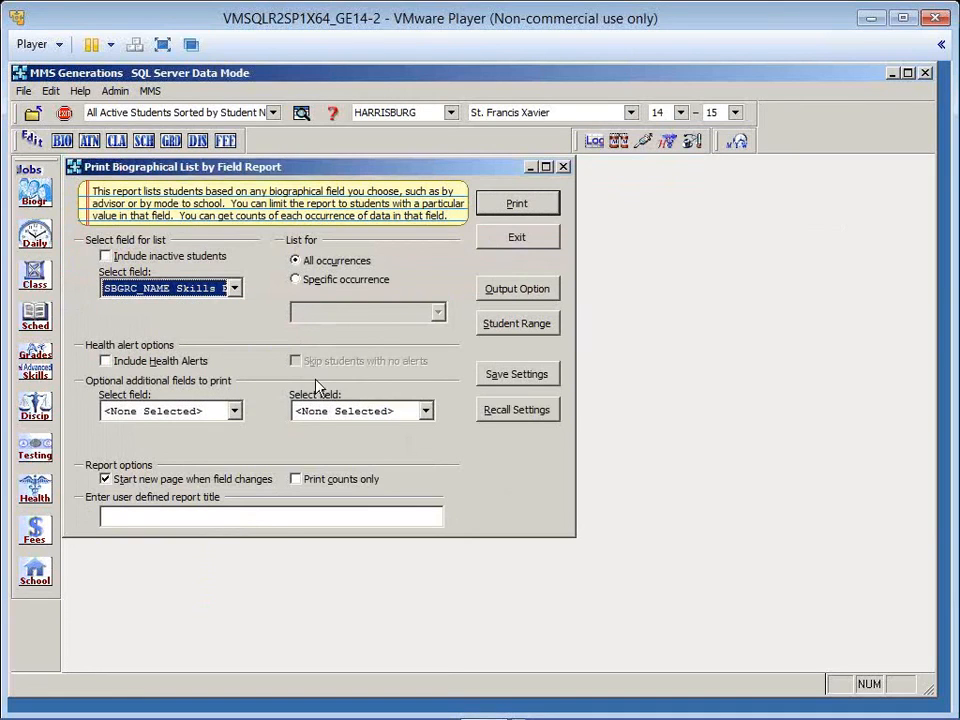
Step: Preview the student list by SBGRC_NAME through page 2 to check report card assignments, and exit the report
{"action": "left_click", "coordinate": [517, 205]}
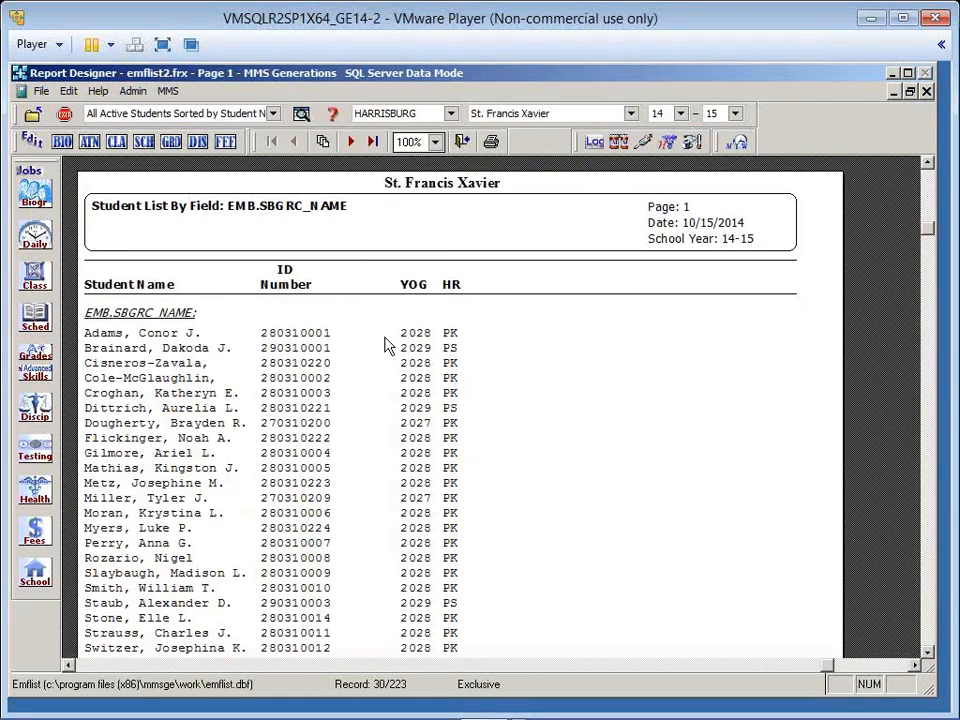
{"action": "left_click", "coordinate": [351, 141]}
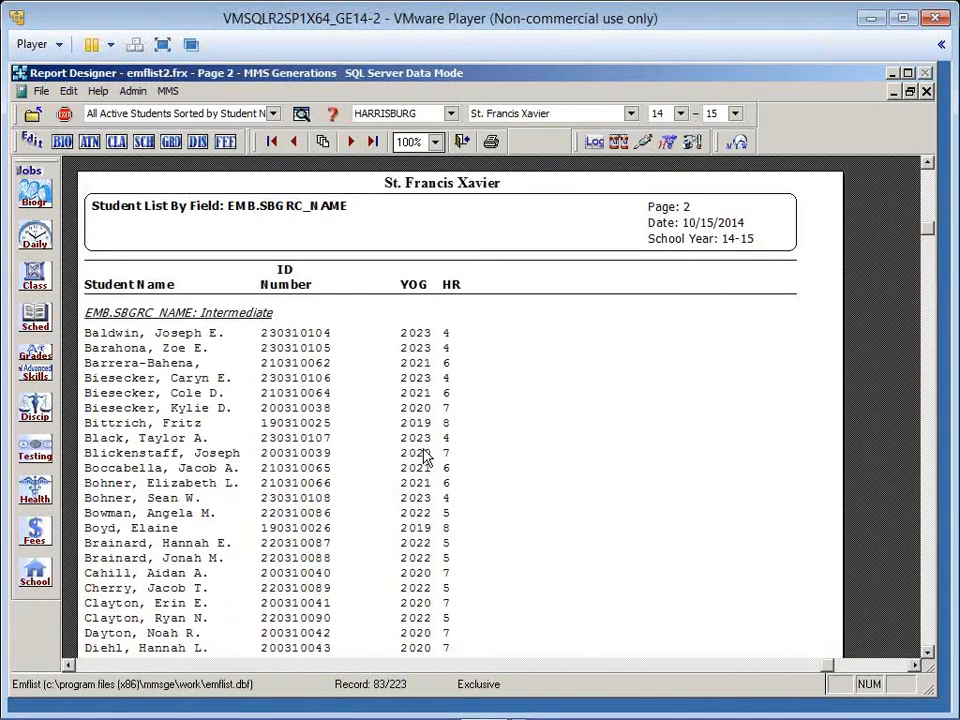
{"action": "left_click", "coordinate": [465, 143]}
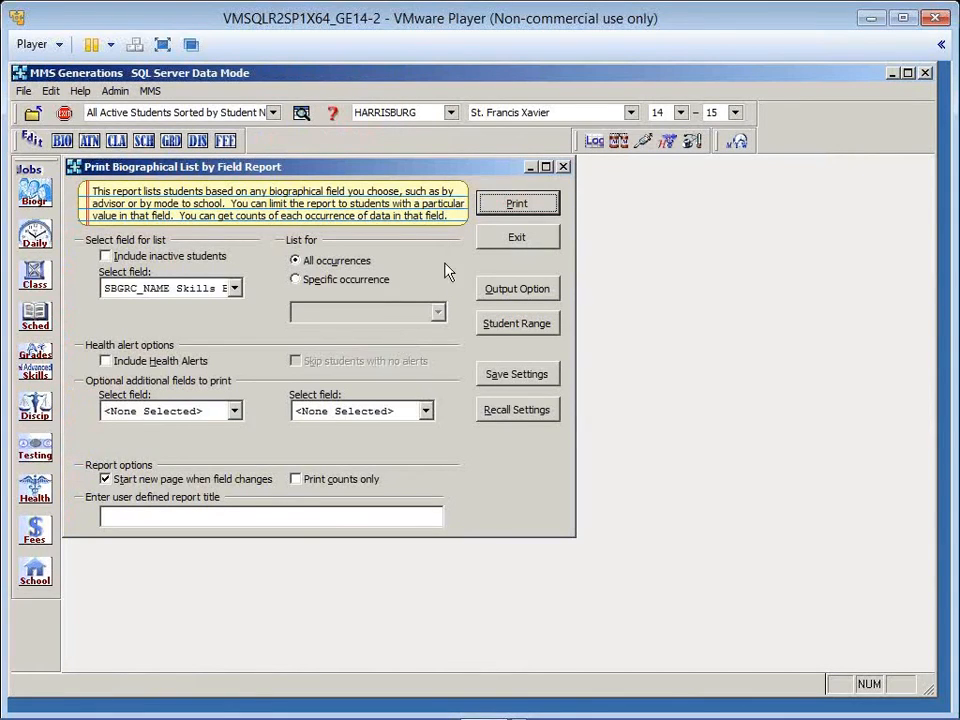
{"action": "left_click", "coordinate": [500, 245]}
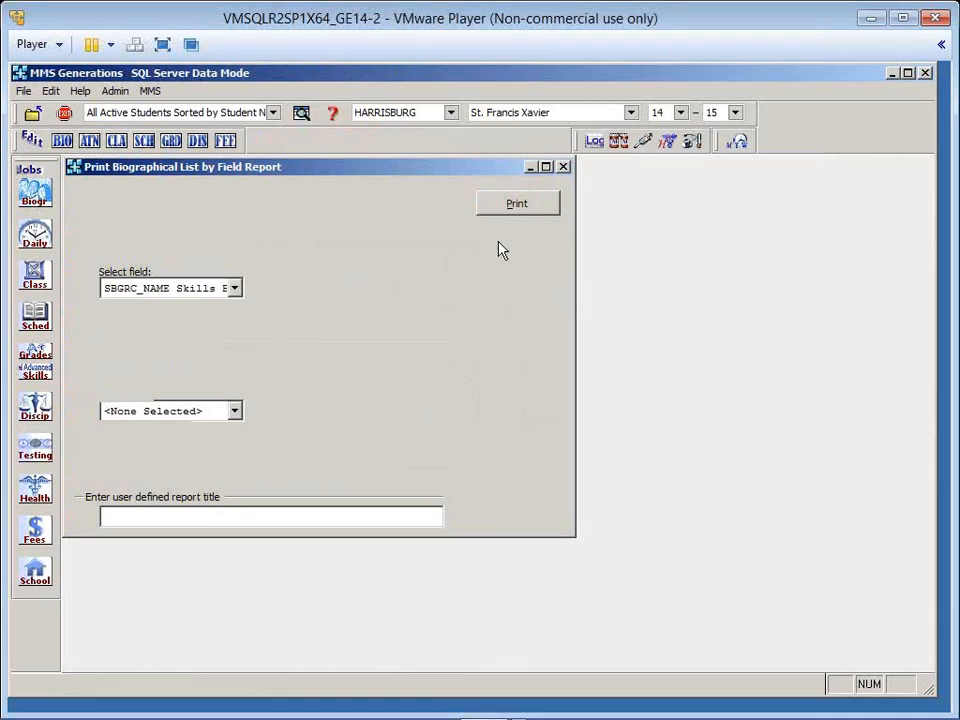